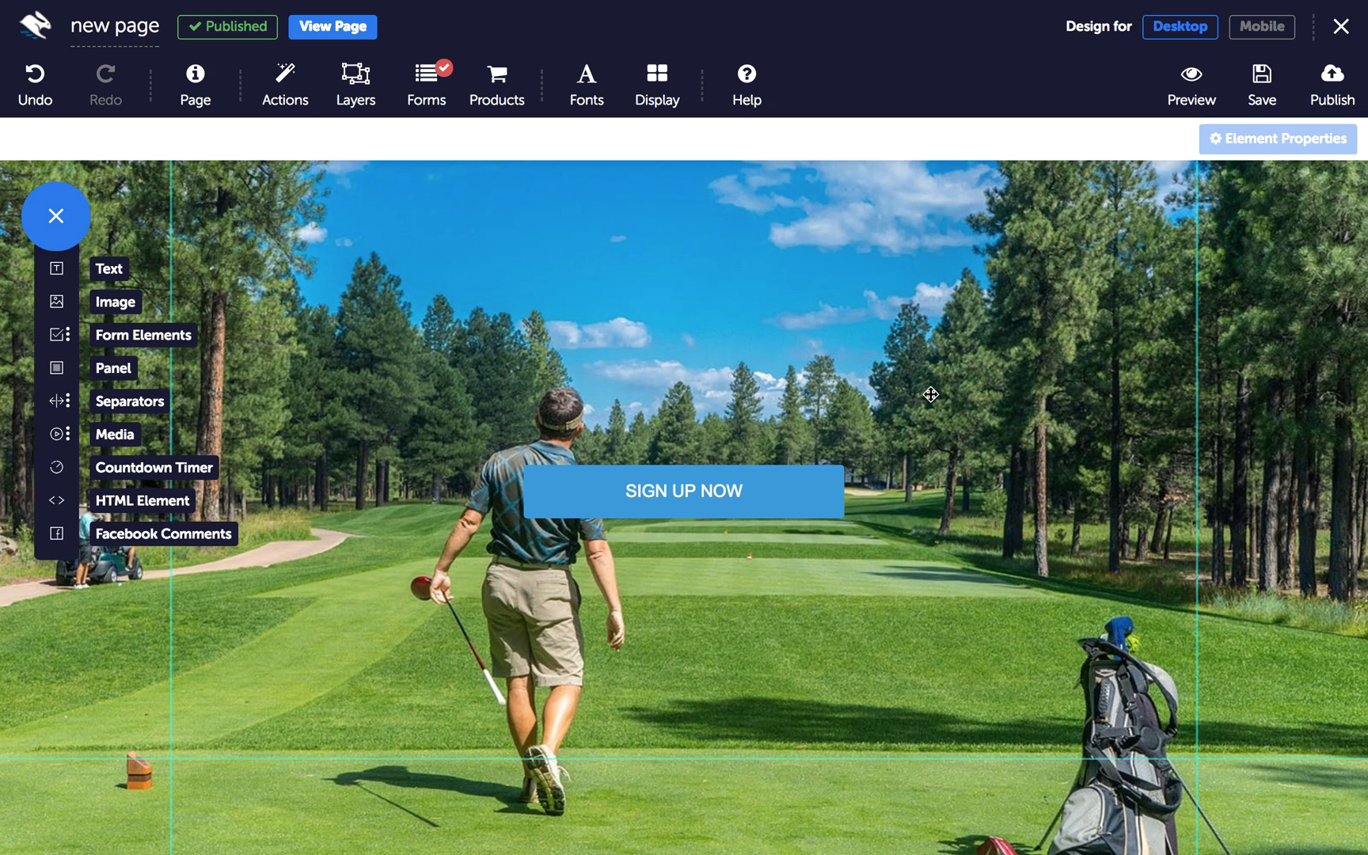
- Open the Layers manager for the golf landing page
{"action": "left_click", "coordinate": [356, 100]}
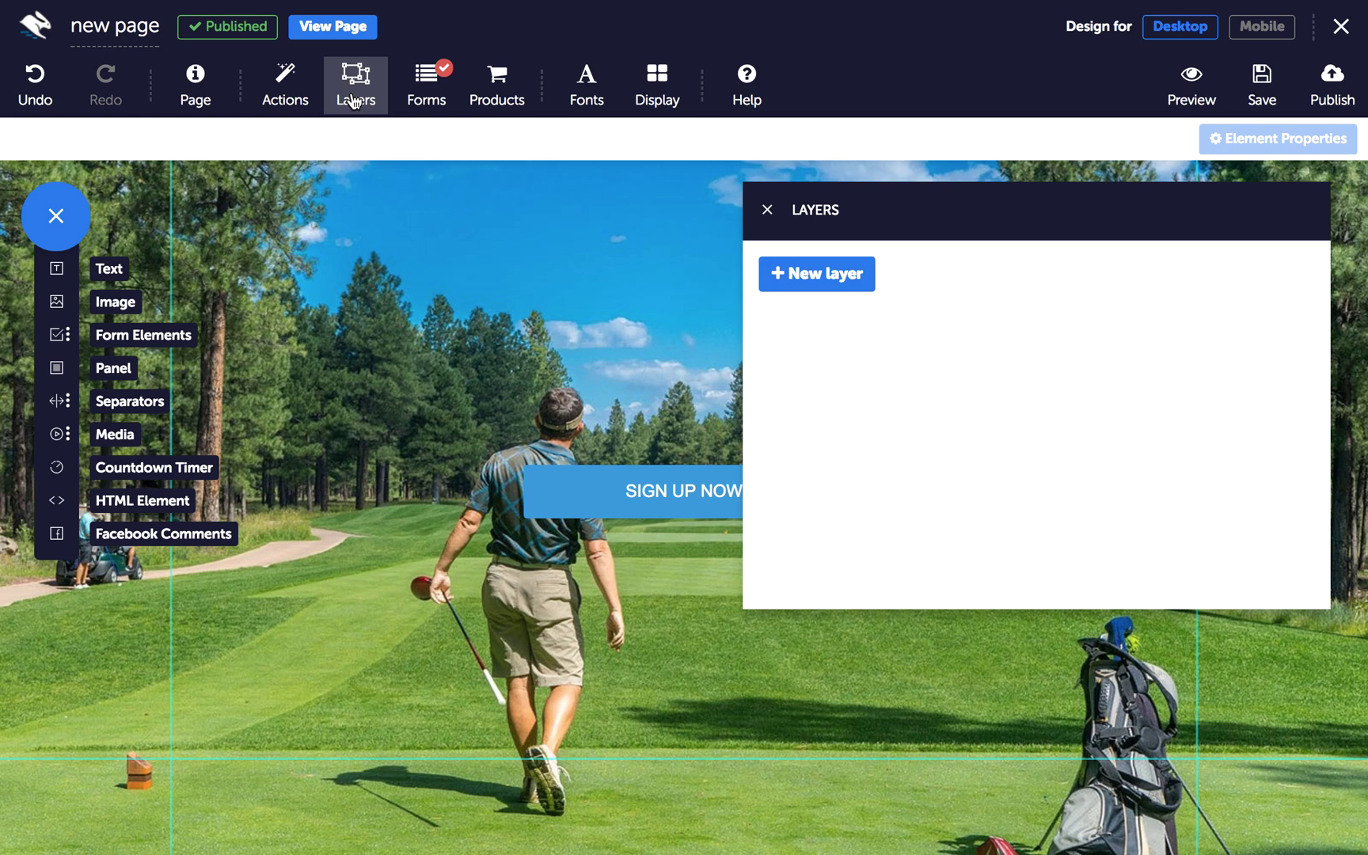
- Create a layer named 'Pop Up', select it for editing, and close the Layers list
{"action": "left_click", "coordinate": [781, 288]}
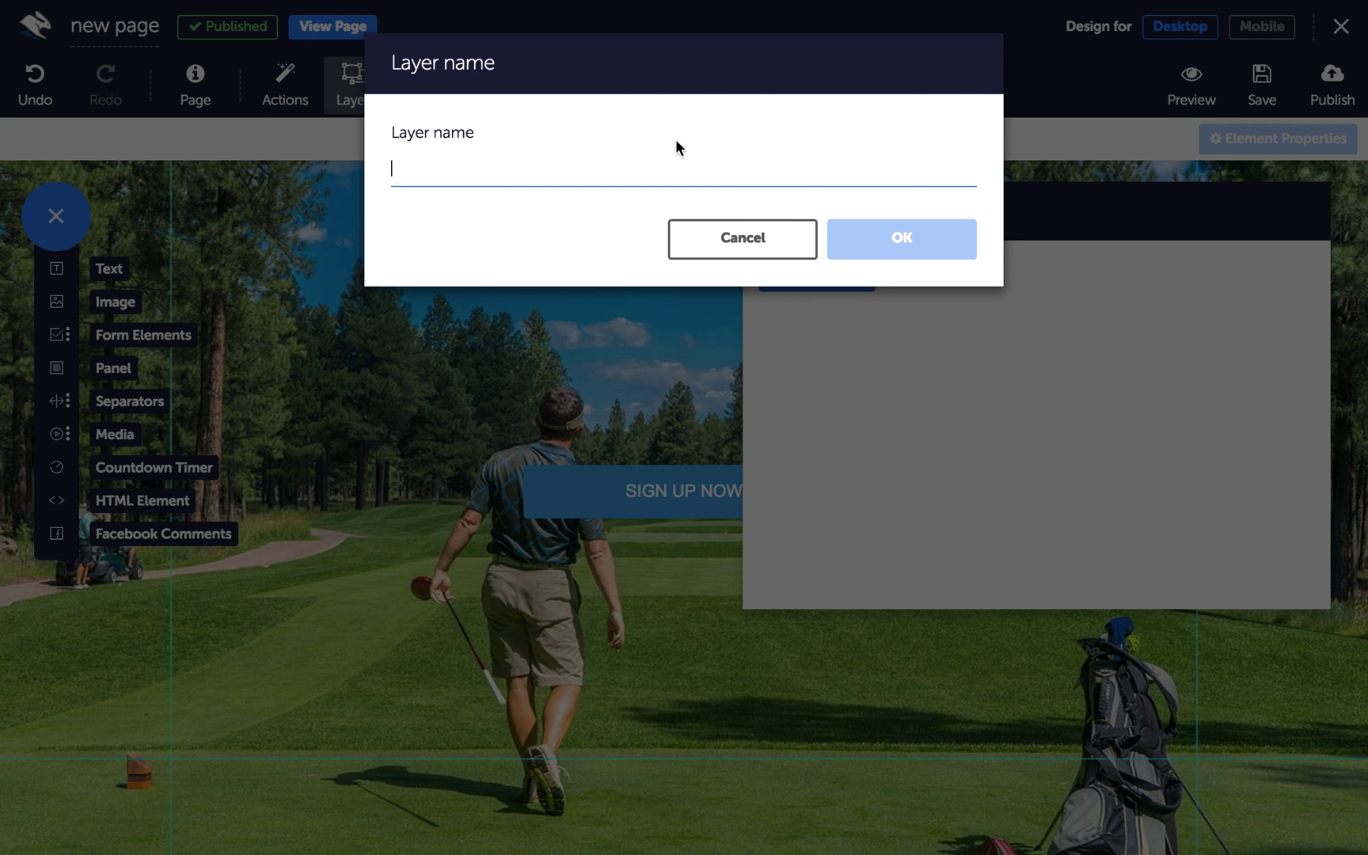
{"action": "type", "text": "pop U"}
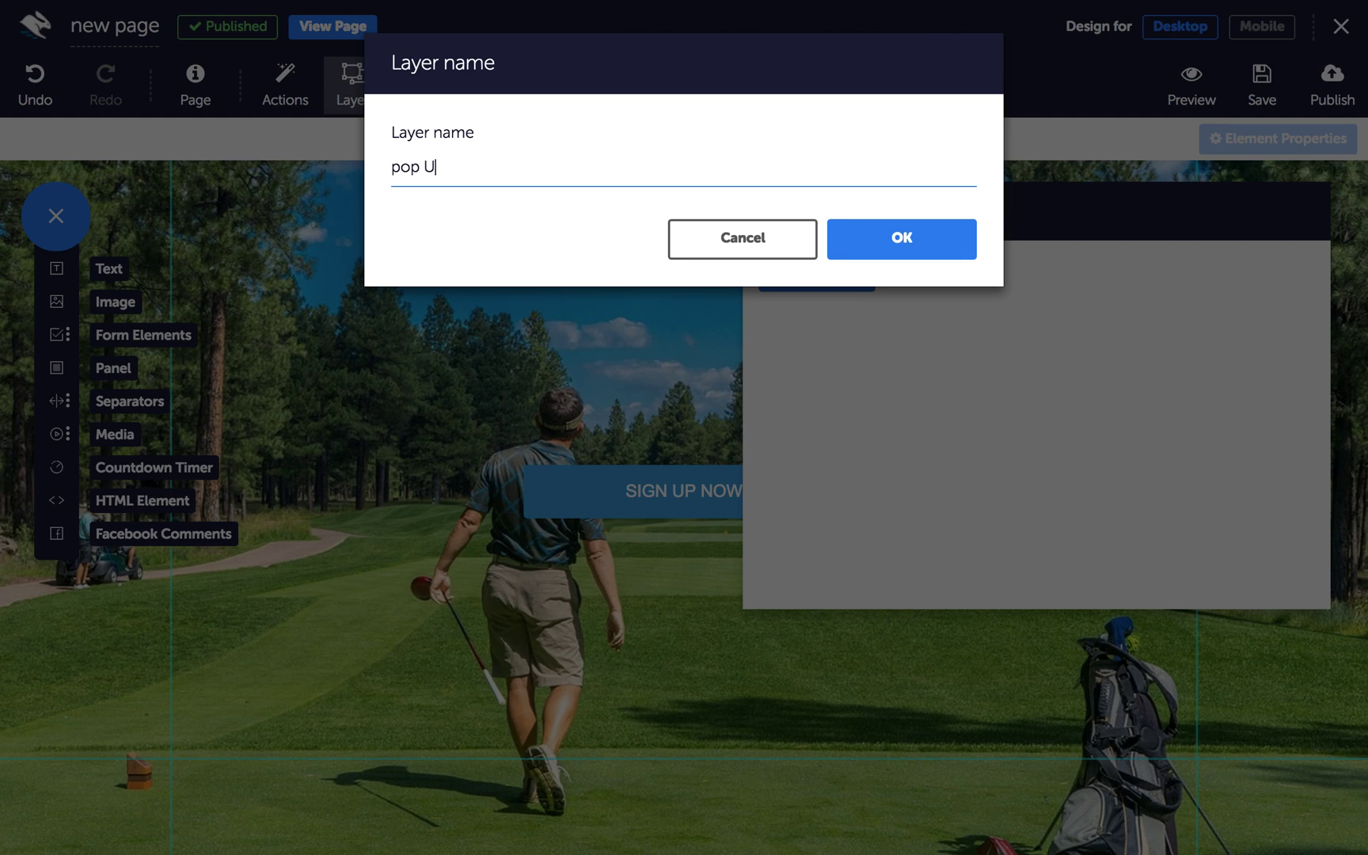
{"action": "type", "text": "p"}
{"action": "left_click", "coordinate": [399, 168]}
{"action": "left_click_drag", "start_coordinate": [398, 168], "coordinate": [392, 171]}
{"action": "type", "text": "P"}
{"action": "left_click", "coordinate": [888, 237]}
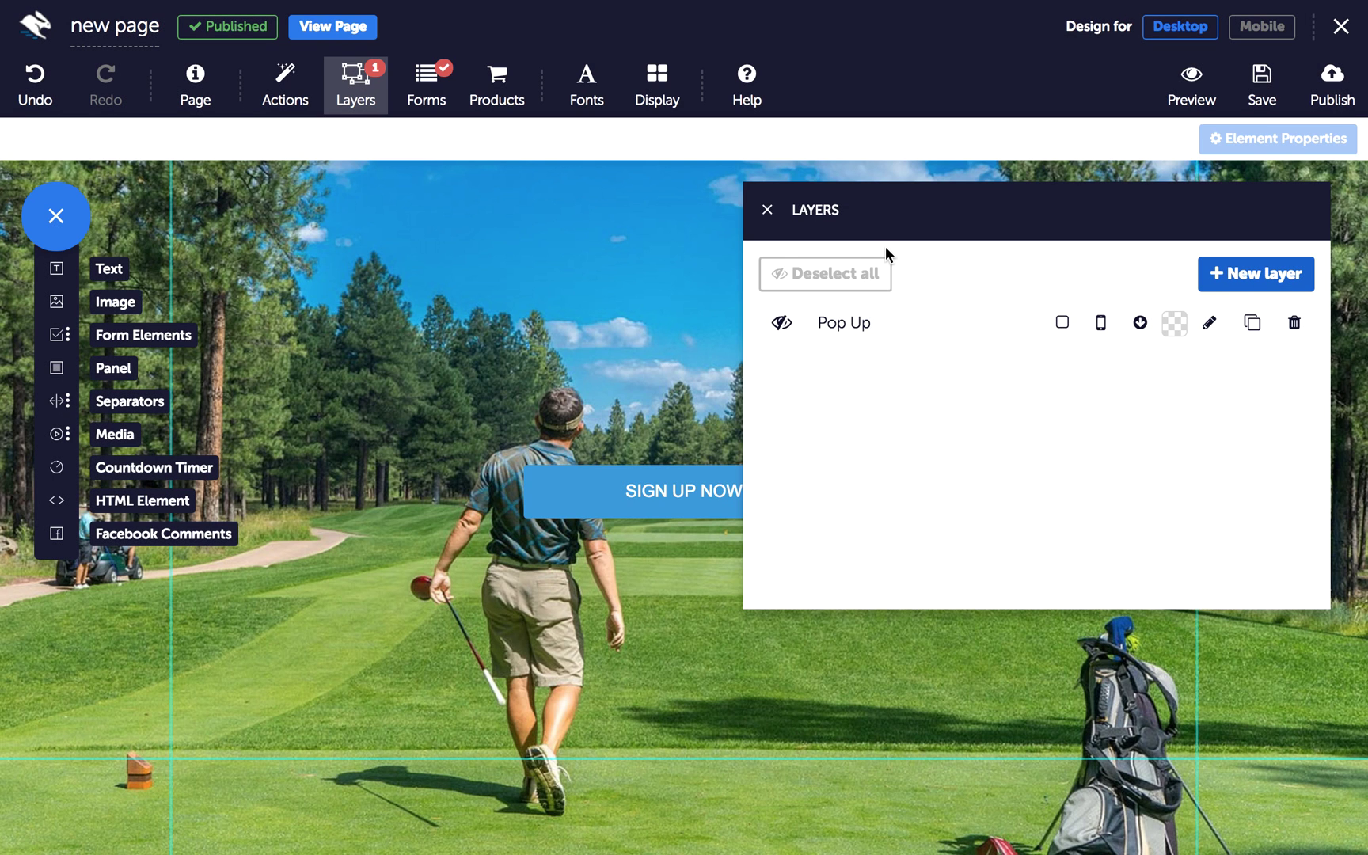
{"action": "left_click", "coordinate": [781, 323]}
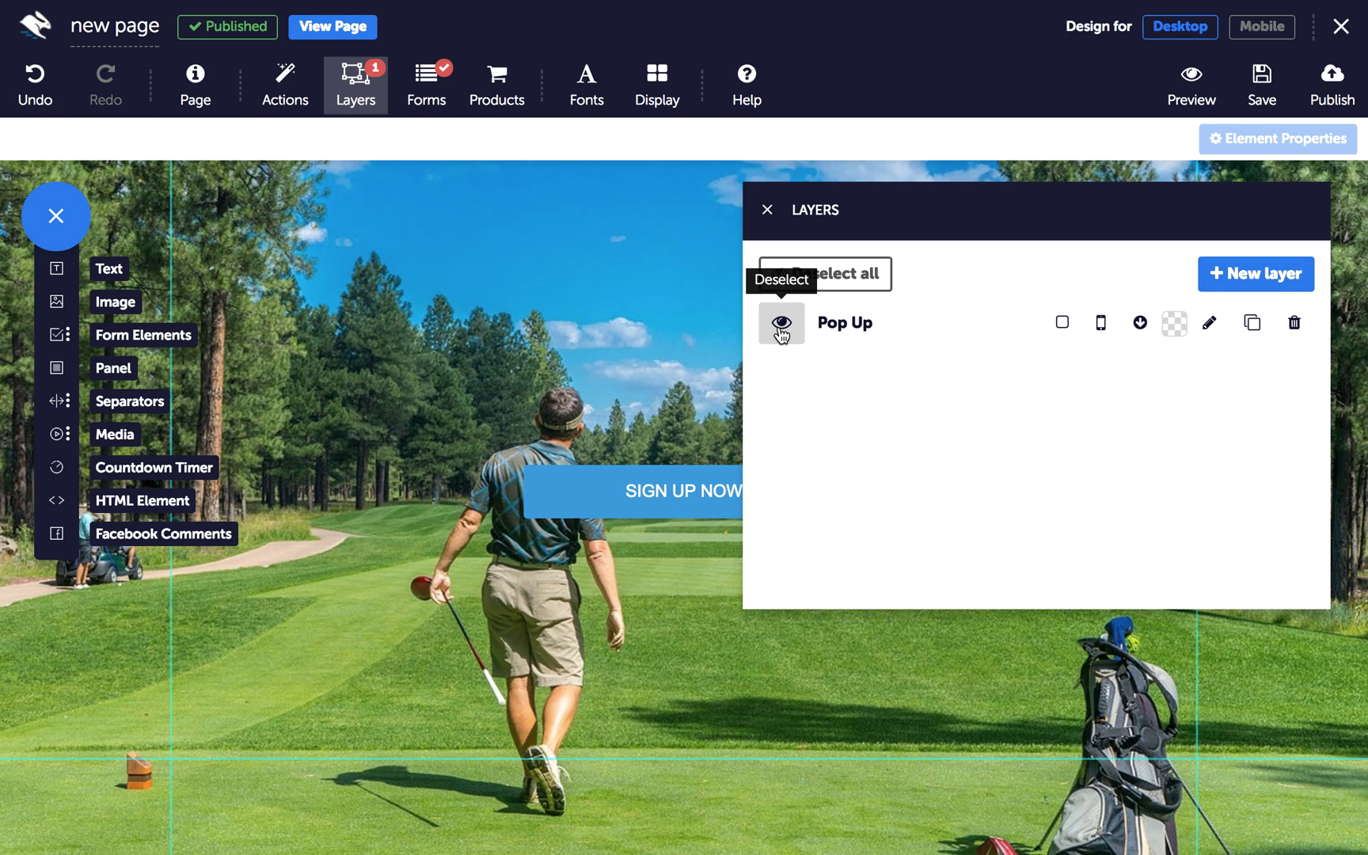
{"action": "left_click", "coordinate": [767, 210]}
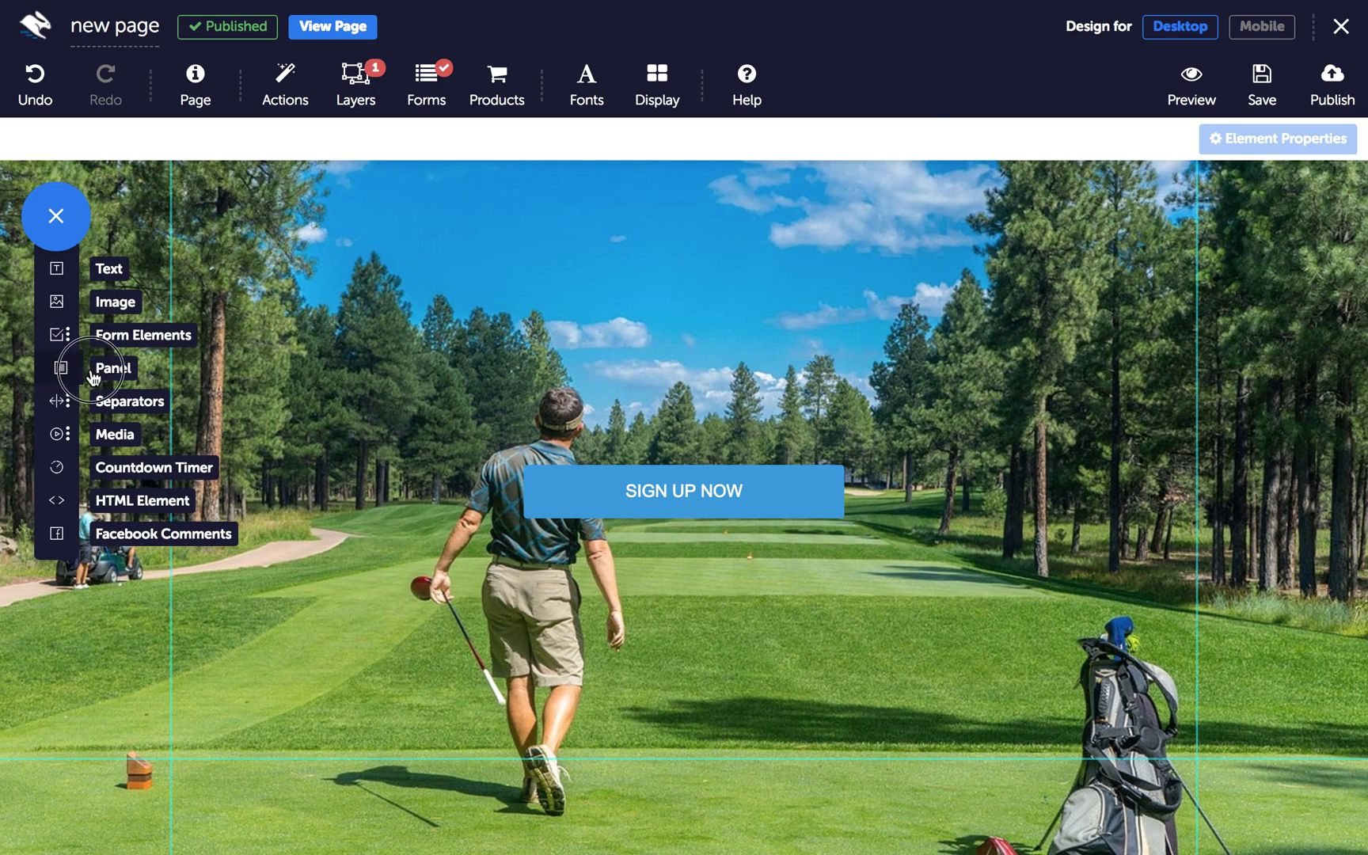
- Add a blank panel, enlarge it, and move it to the page's top centre
{"action": "left_click_drag", "start_coordinate": [57, 368], "coordinate": [503, 352]}
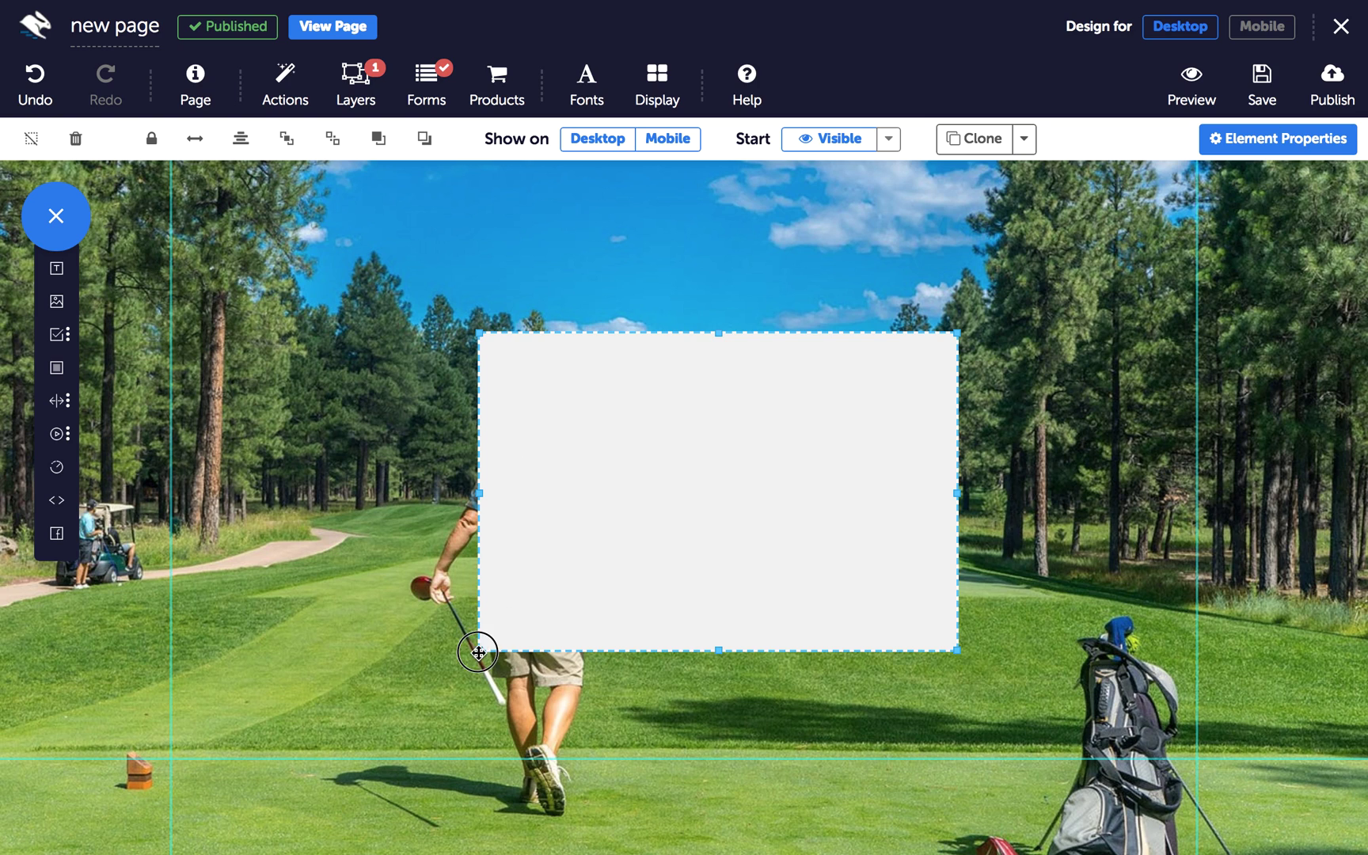
{"action": "left_click_drag", "start_coordinate": [480, 649], "coordinate": [399, 790]}
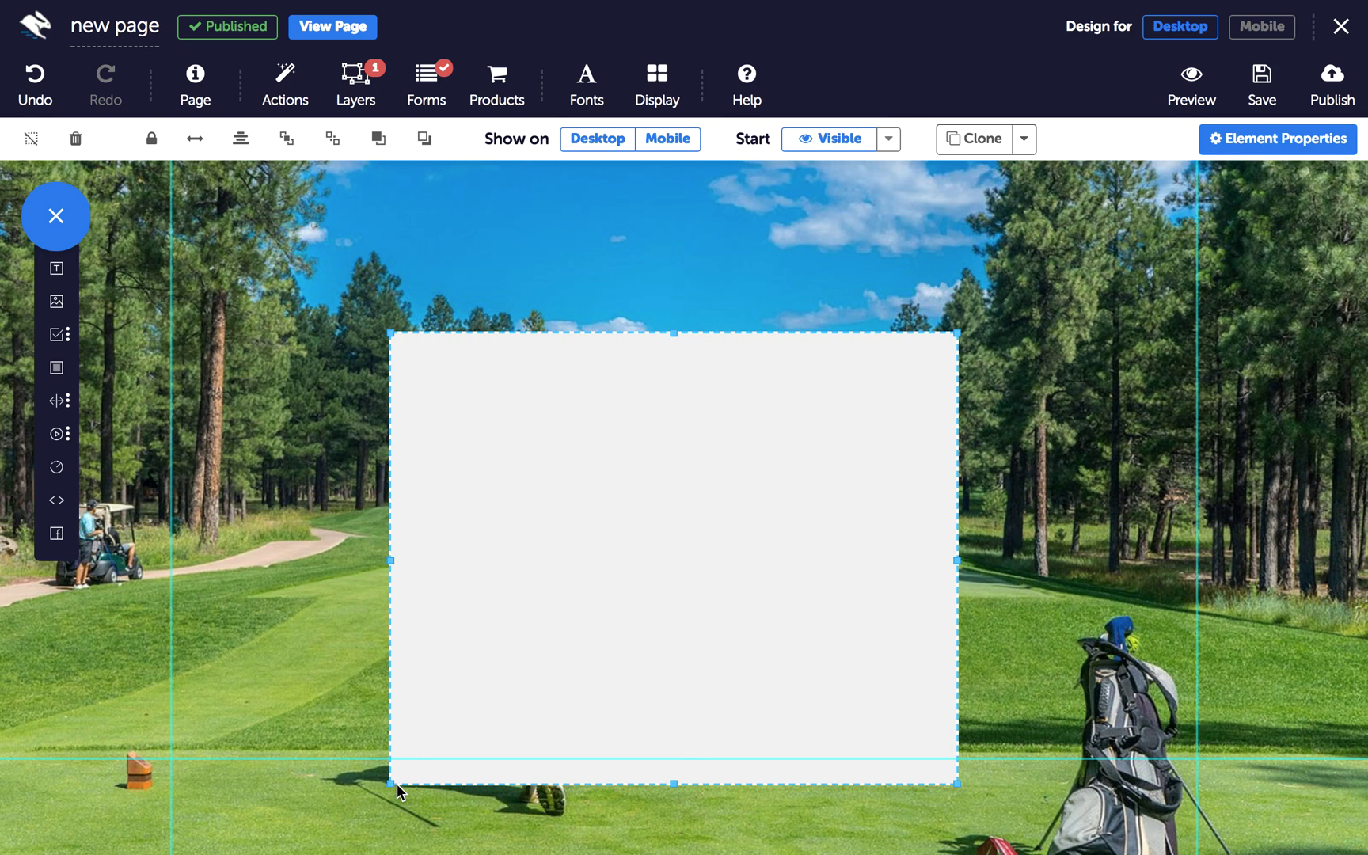
{"action": "left_click_drag", "start_coordinate": [642, 497], "coordinate": [692, 354]}
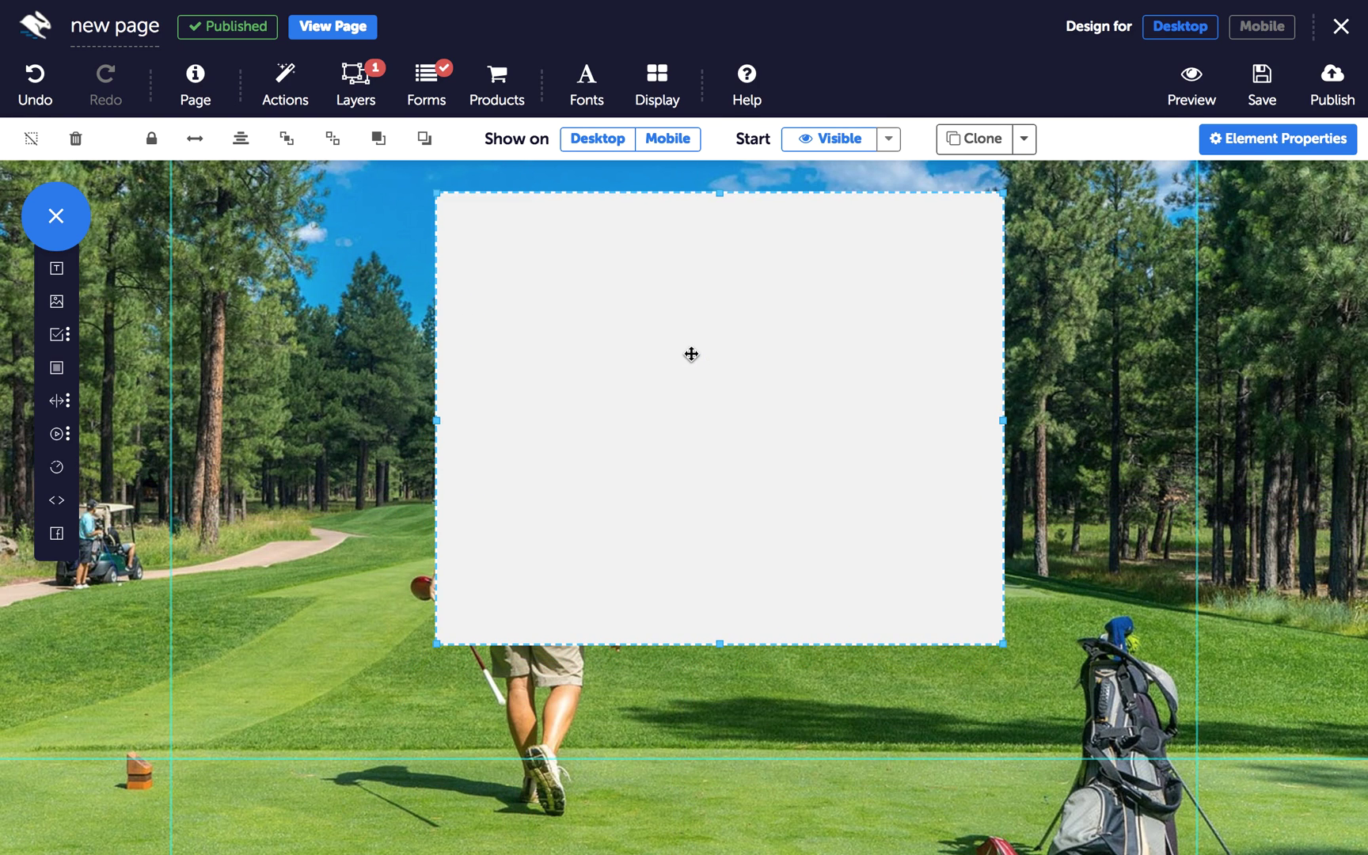
{"action": "left_click", "coordinate": [1298, 144]}
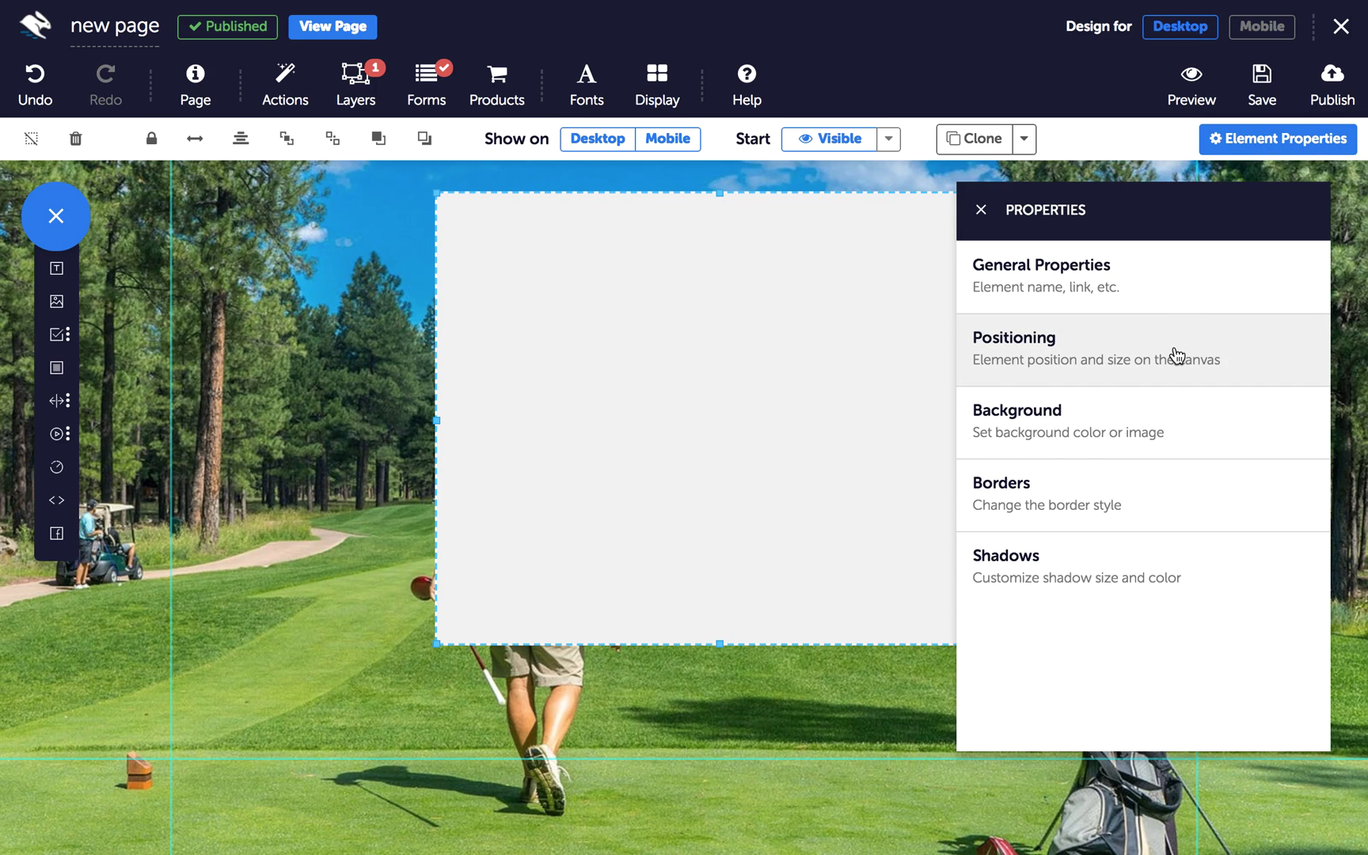
- Set the panel background to translucent white, rgba(255, 255, 255, 0.85)
{"action": "left_click", "coordinate": [1074, 420]}
{"action": "left_click", "coordinate": [1005, 341]}
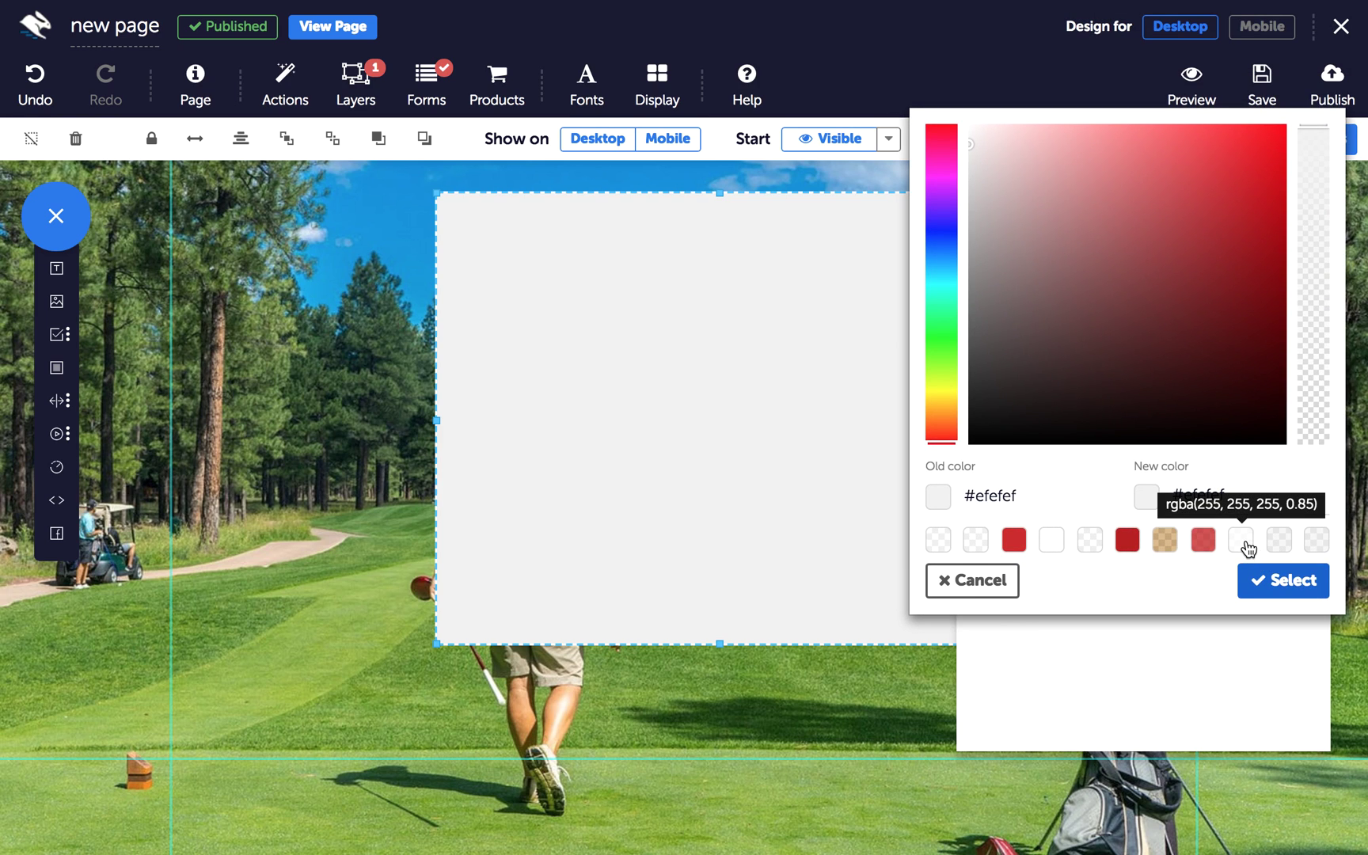
{"action": "left_click", "coordinate": [1240, 540]}
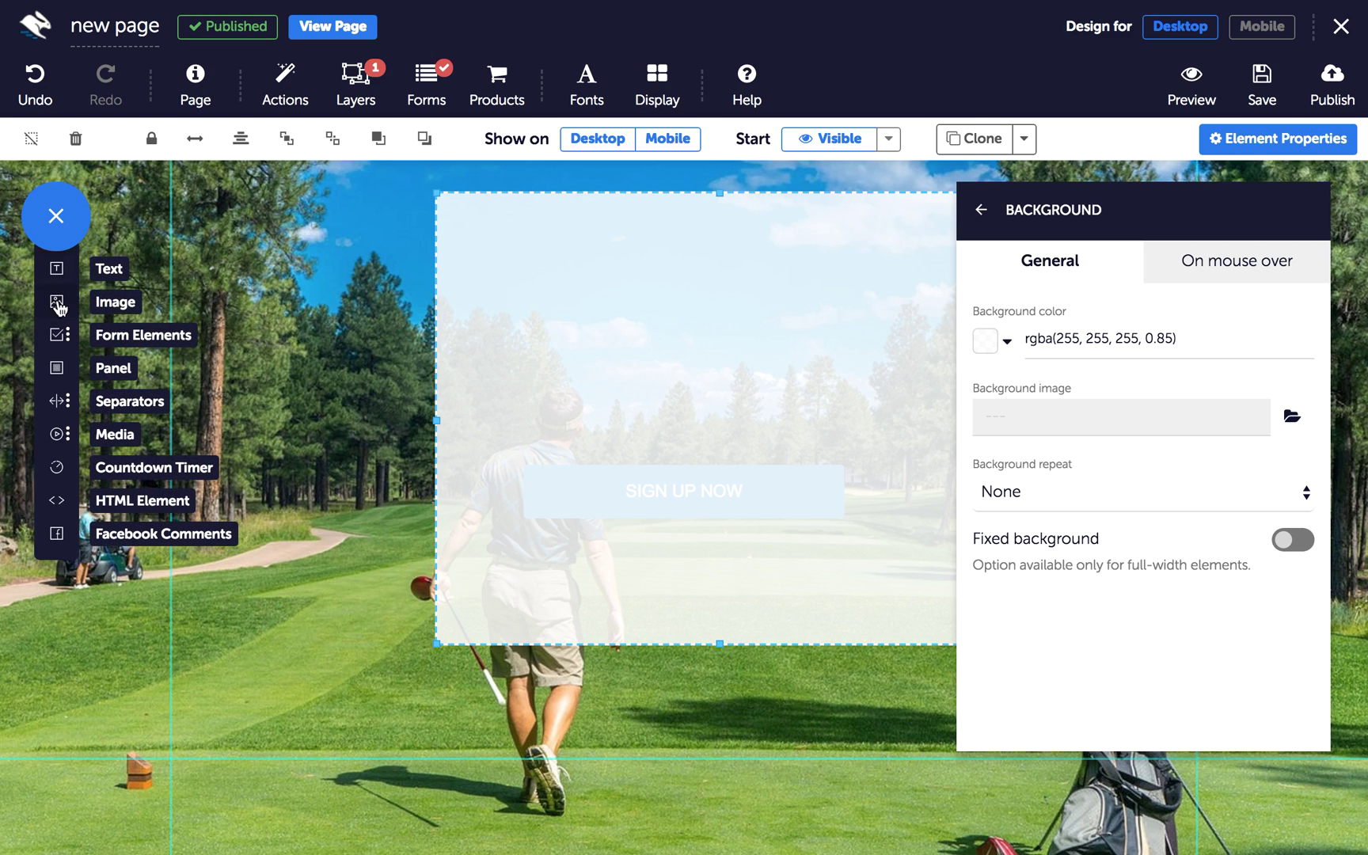
{"action": "left_click", "coordinate": [57, 269]}
- Enter 'This is a pop up!' as centre-aligned text in the middle of the panel
{"action": "double_click", "coordinate": [620, 203]}
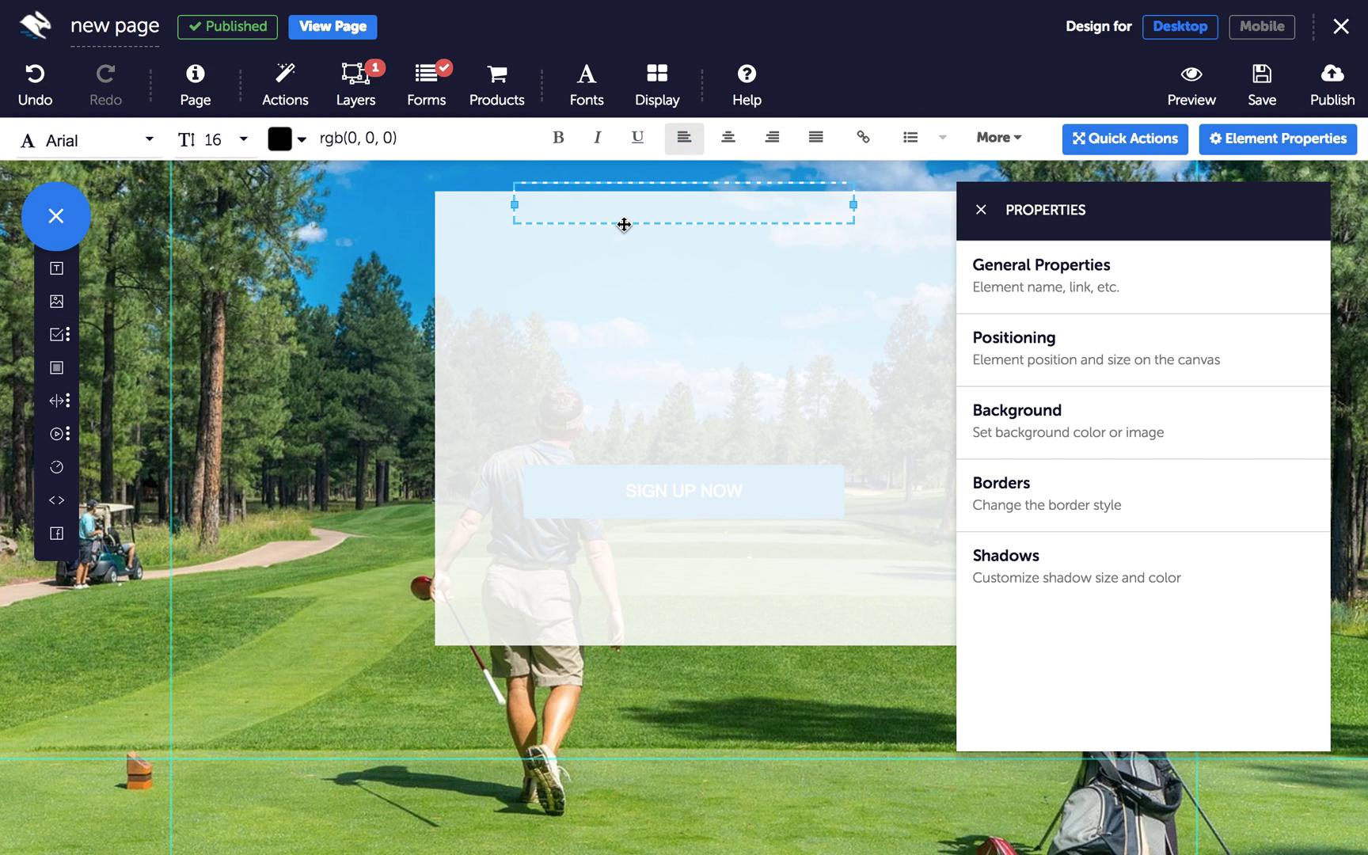
{"action": "type", "text": "This is a pop up!"}
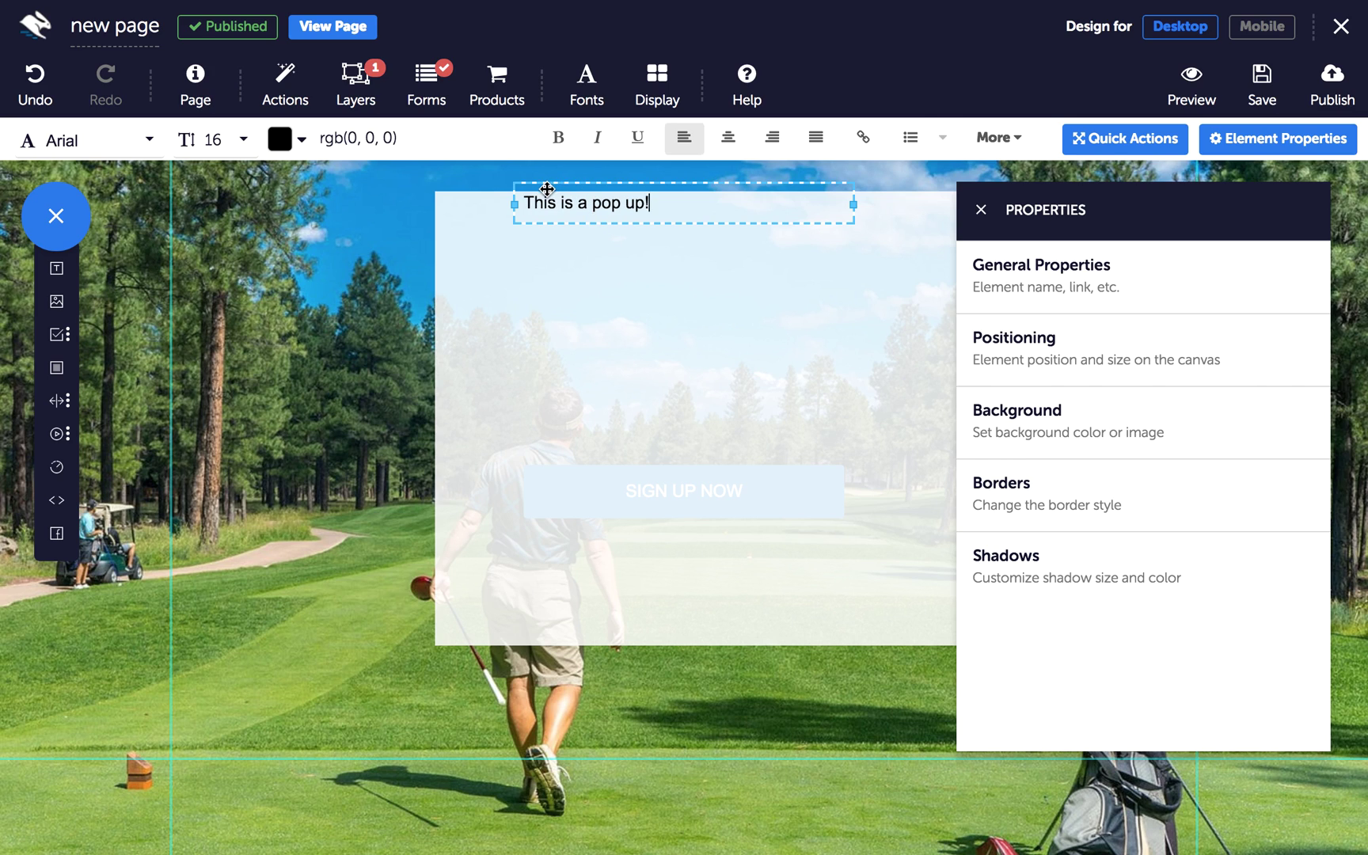
{"action": "left_click_drag", "start_coordinate": [556, 193], "coordinate": [674, 339]}
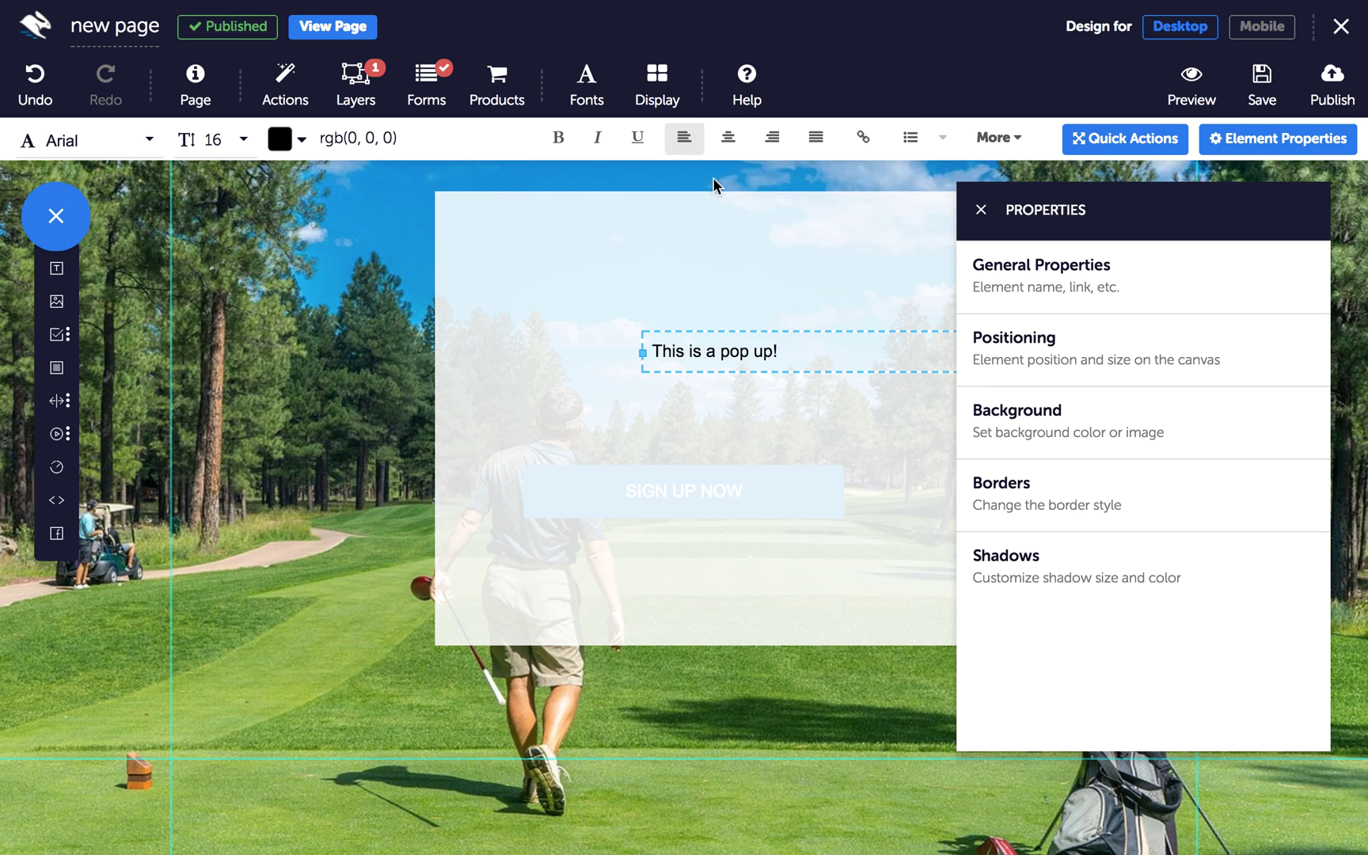
{"action": "left_click", "coordinate": [727, 136]}
{"action": "left_click_drag", "start_coordinate": [835, 333], "coordinate": [771, 331]}
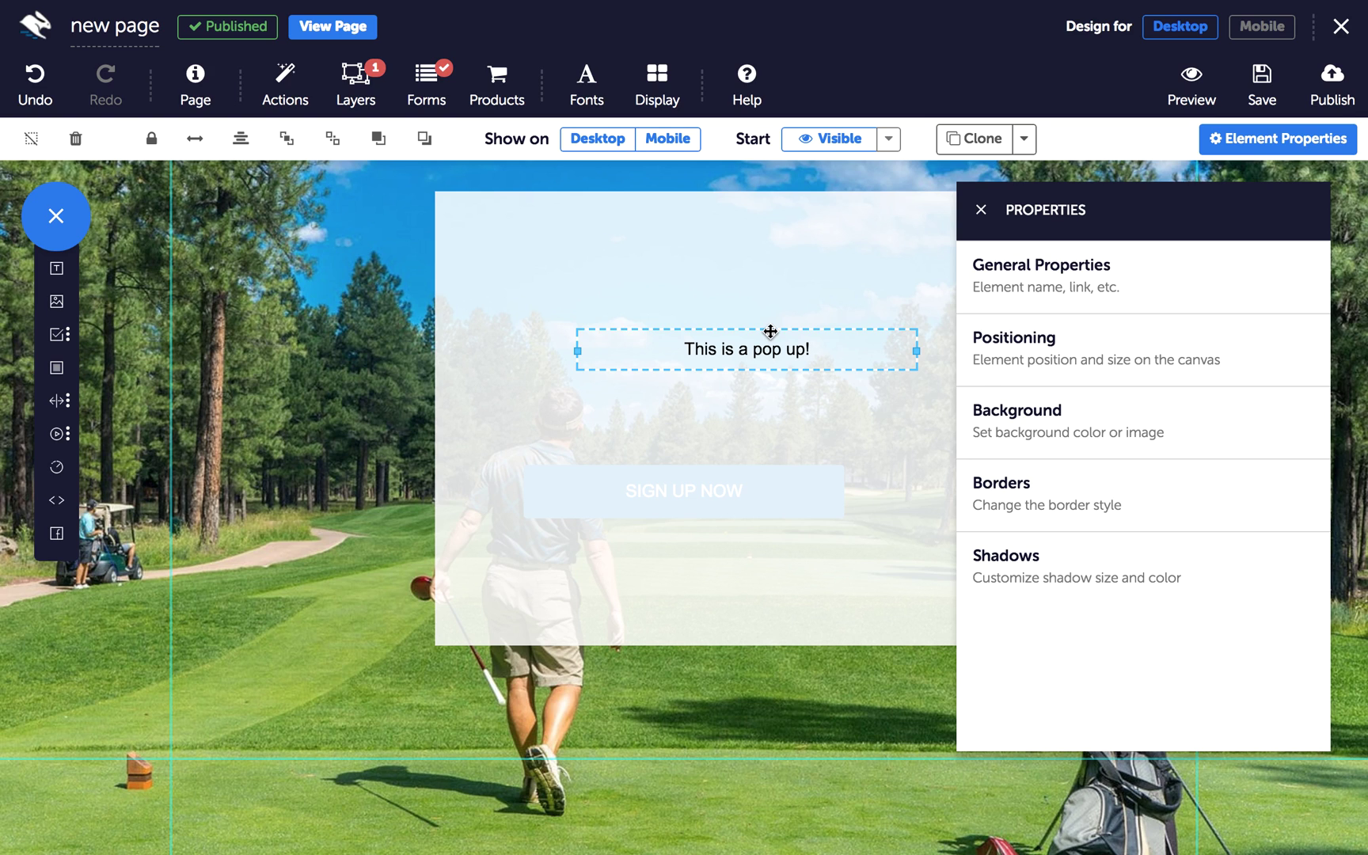
{"action": "left_click", "coordinate": [57, 335]}
- Drop a Submit button into the panel, narrow it, and place it beneath the text
{"action": "left_click_drag", "start_coordinate": [139, 414], "coordinate": [737, 441]}
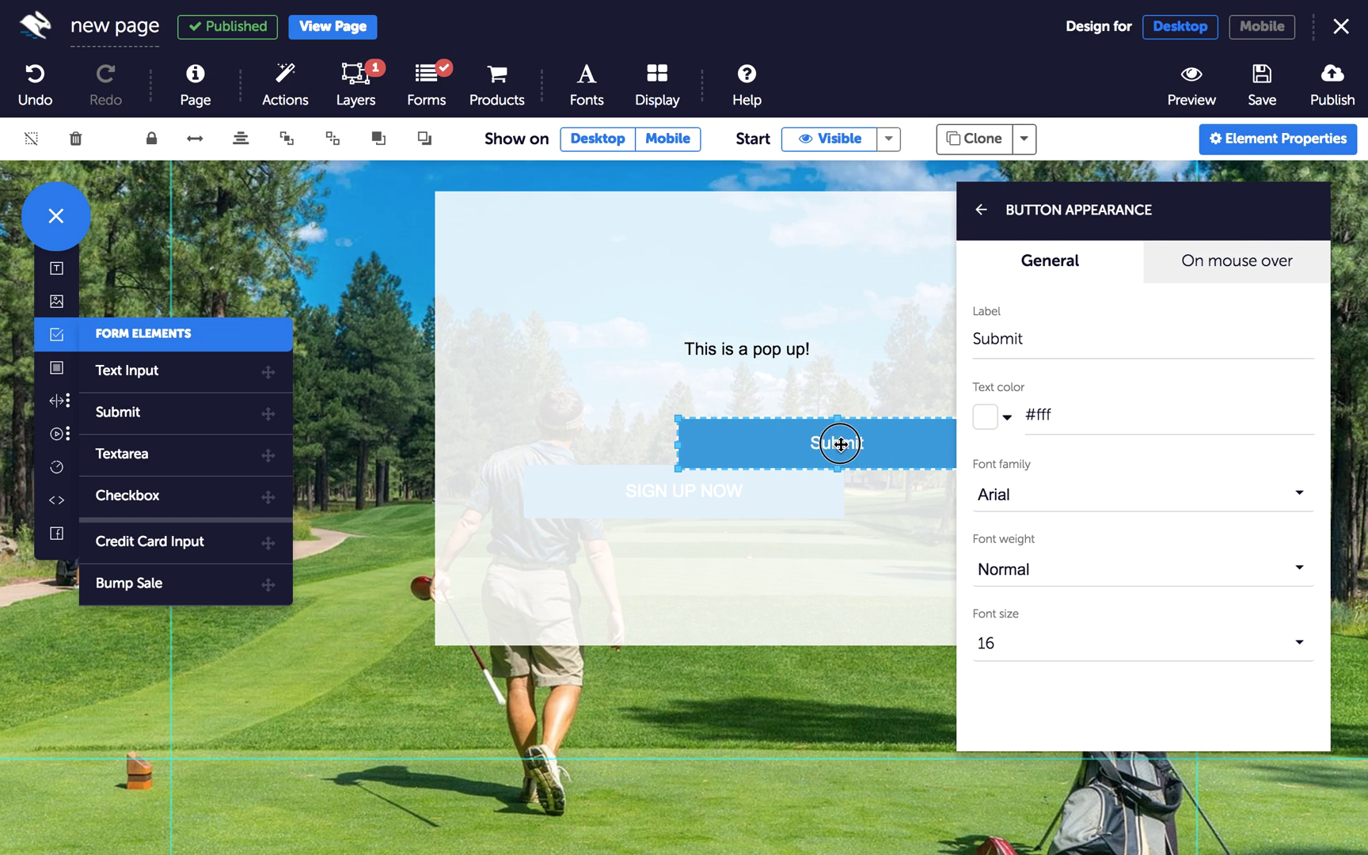
{"action": "left_click_drag", "start_coordinate": [830, 438], "coordinate": [722, 433]}
{"action": "left_click_drag", "start_coordinate": [883, 466], "coordinate": [676, 461]}
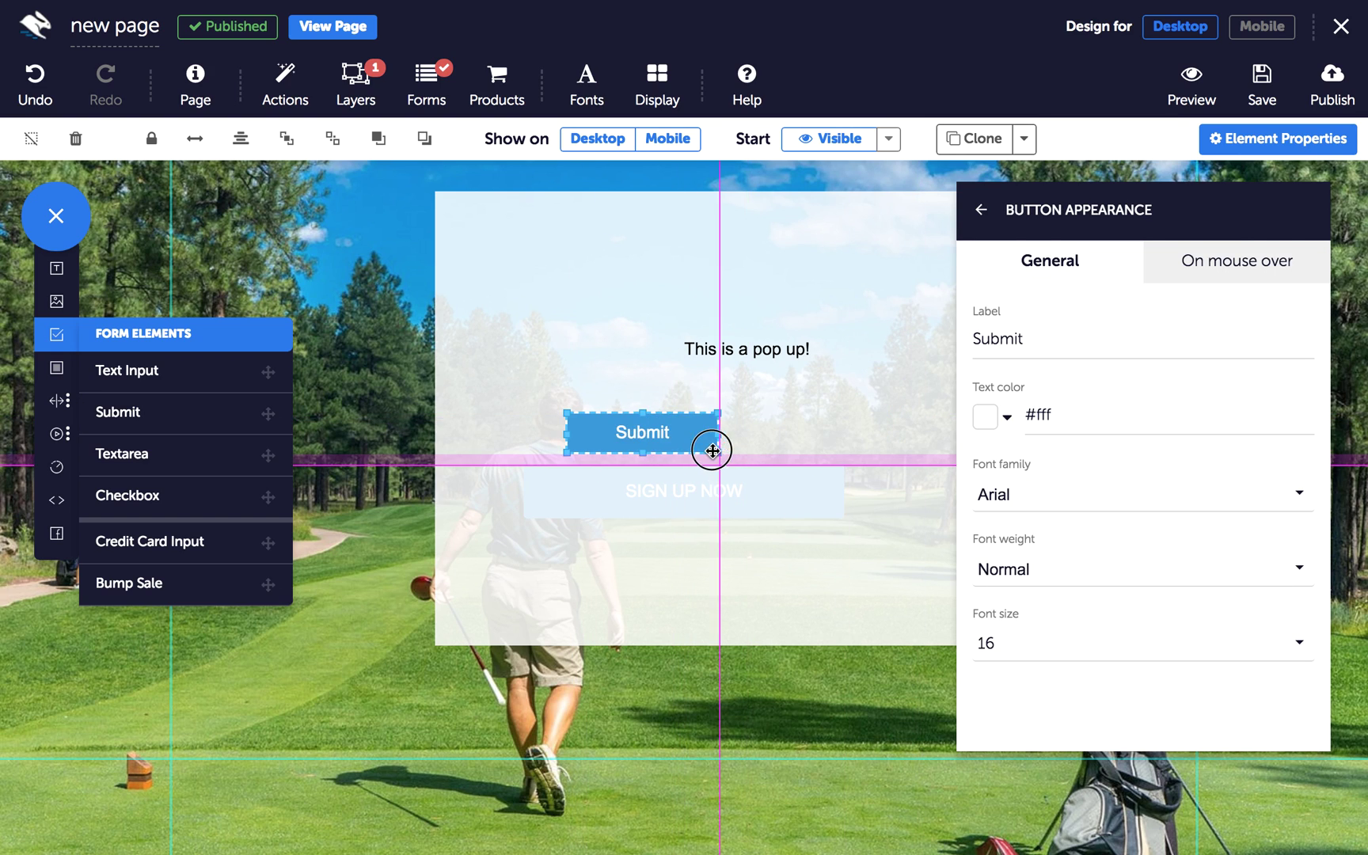
{"action": "left_click_drag", "start_coordinate": [636, 443], "coordinate": [749, 412]}
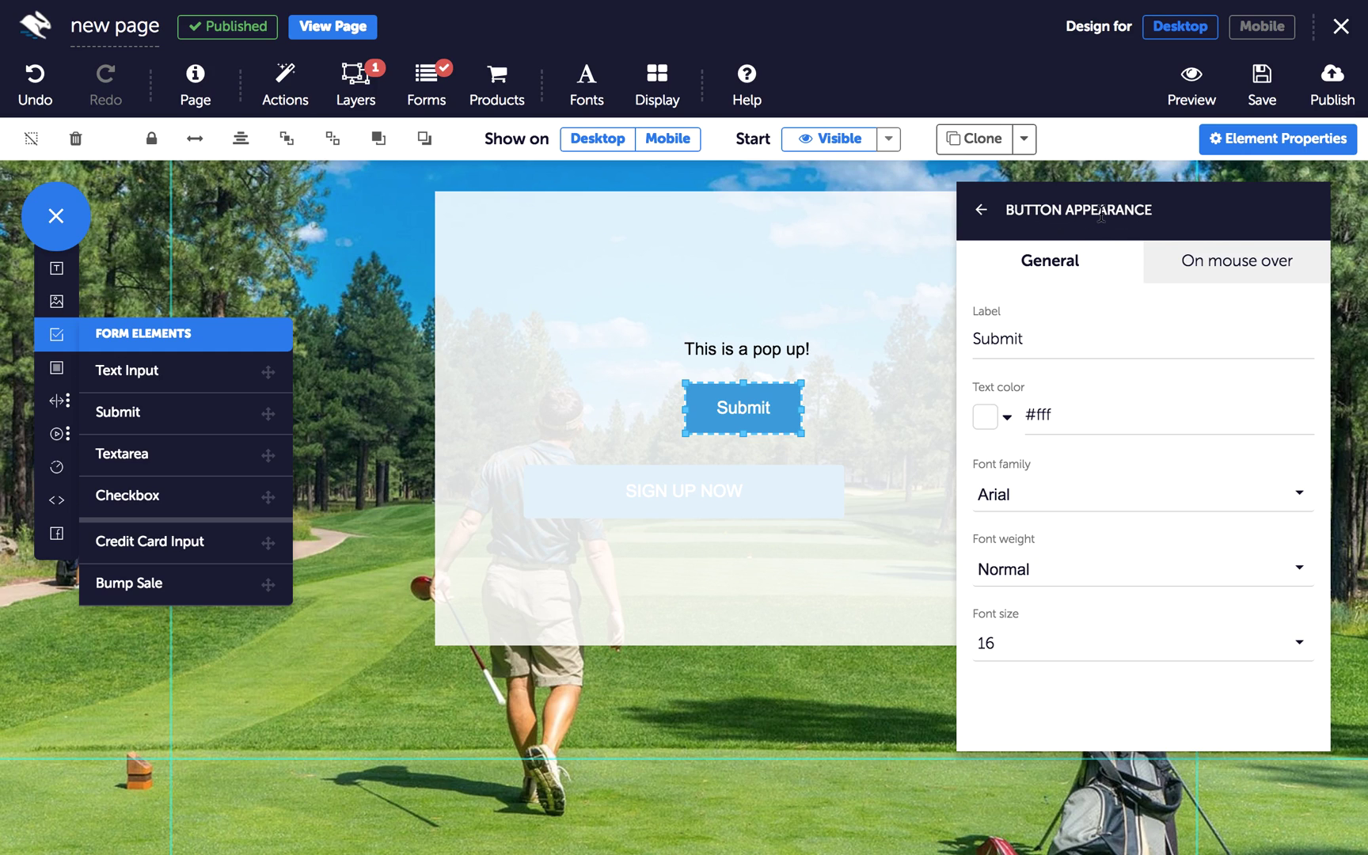
- Change the button label from 'Submit' to 'Close'
{"action": "double_click", "coordinate": [984, 338]}
{"action": "type", "text": "Close"}
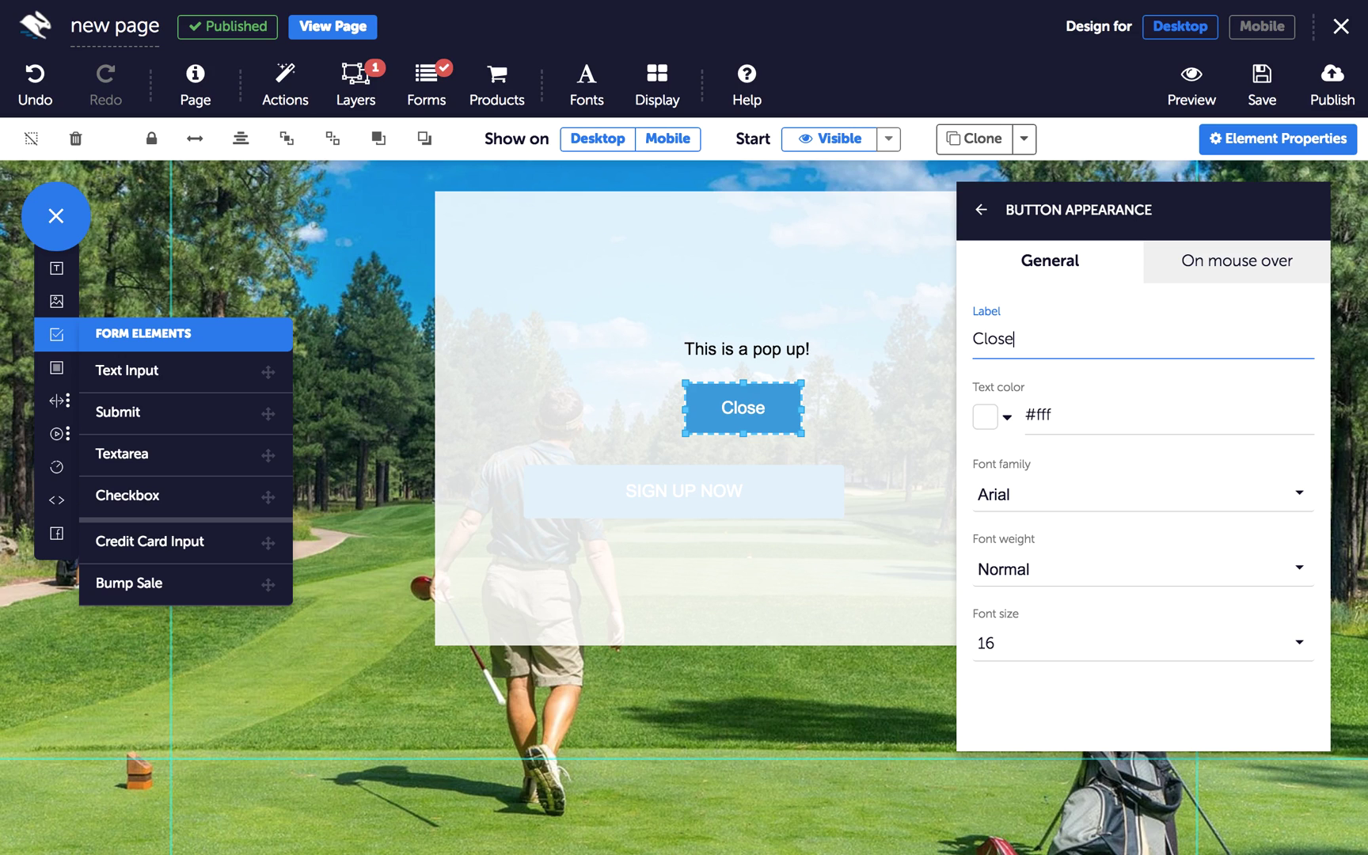
{"action": "left_click", "coordinate": [770, 410]}
{"action": "left_click", "coordinate": [980, 210]}
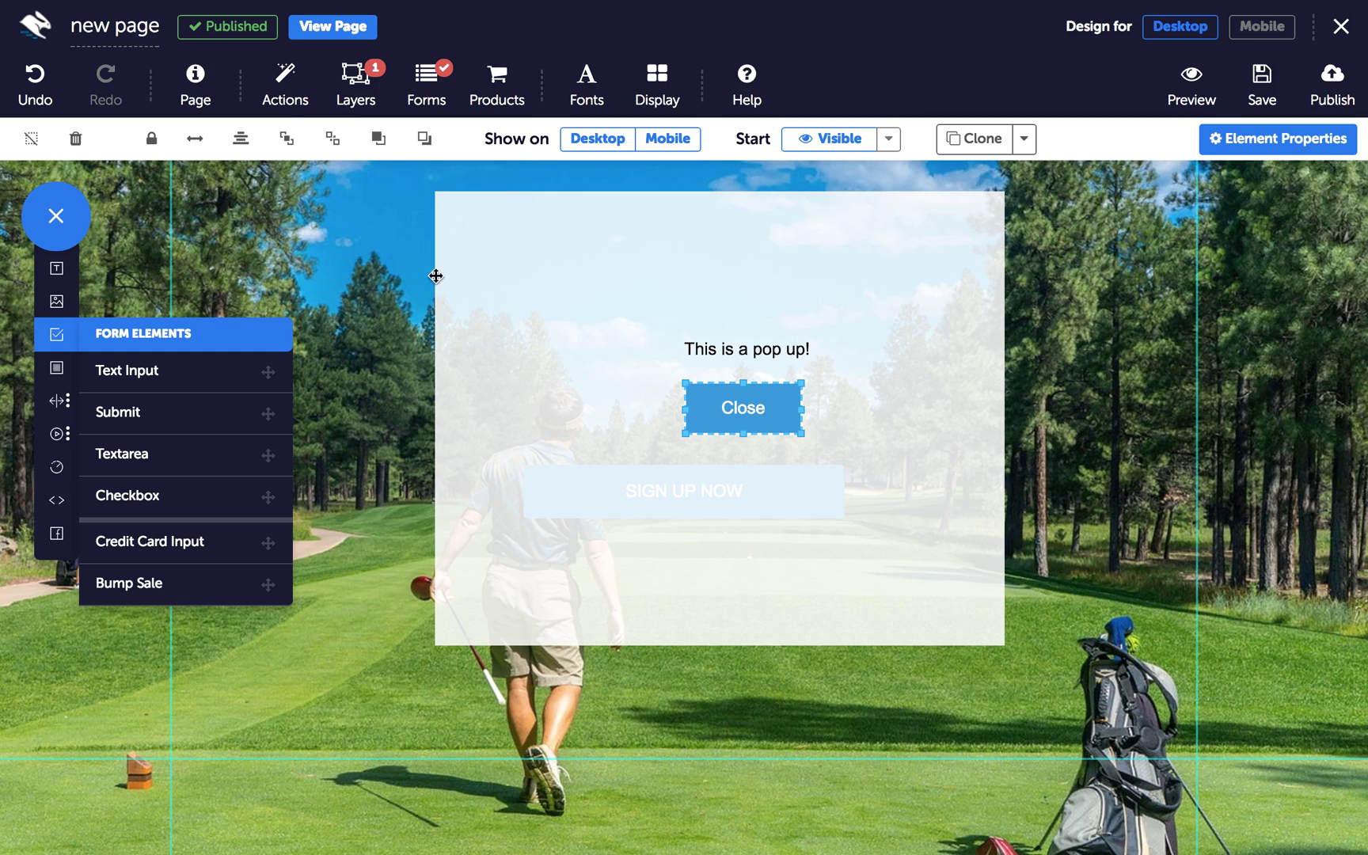
- Add a click trigger to the Close button that fades out the Pop Up layer
{"action": "left_click", "coordinate": [297, 103]}
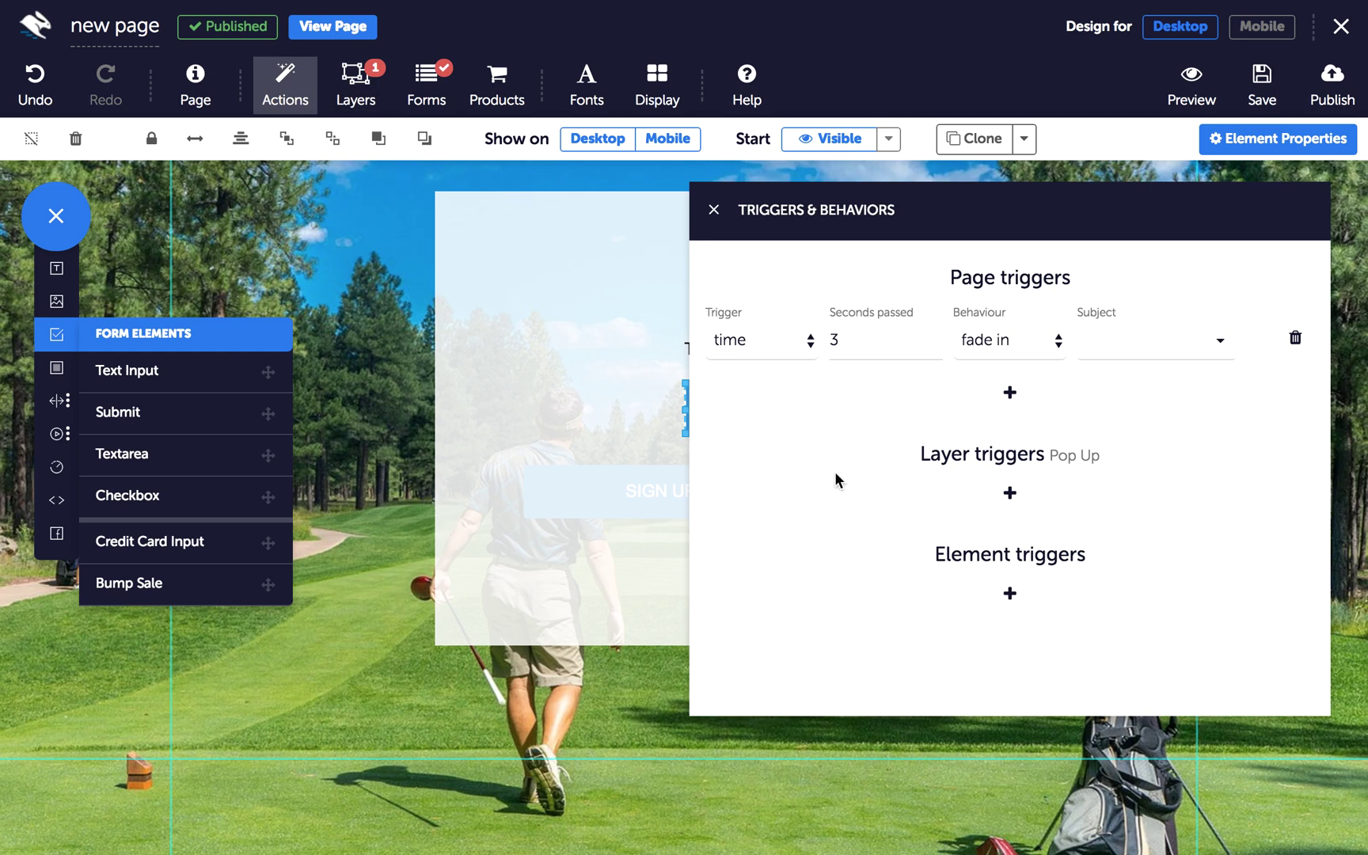
{"action": "left_click", "coordinate": [1009, 595]}
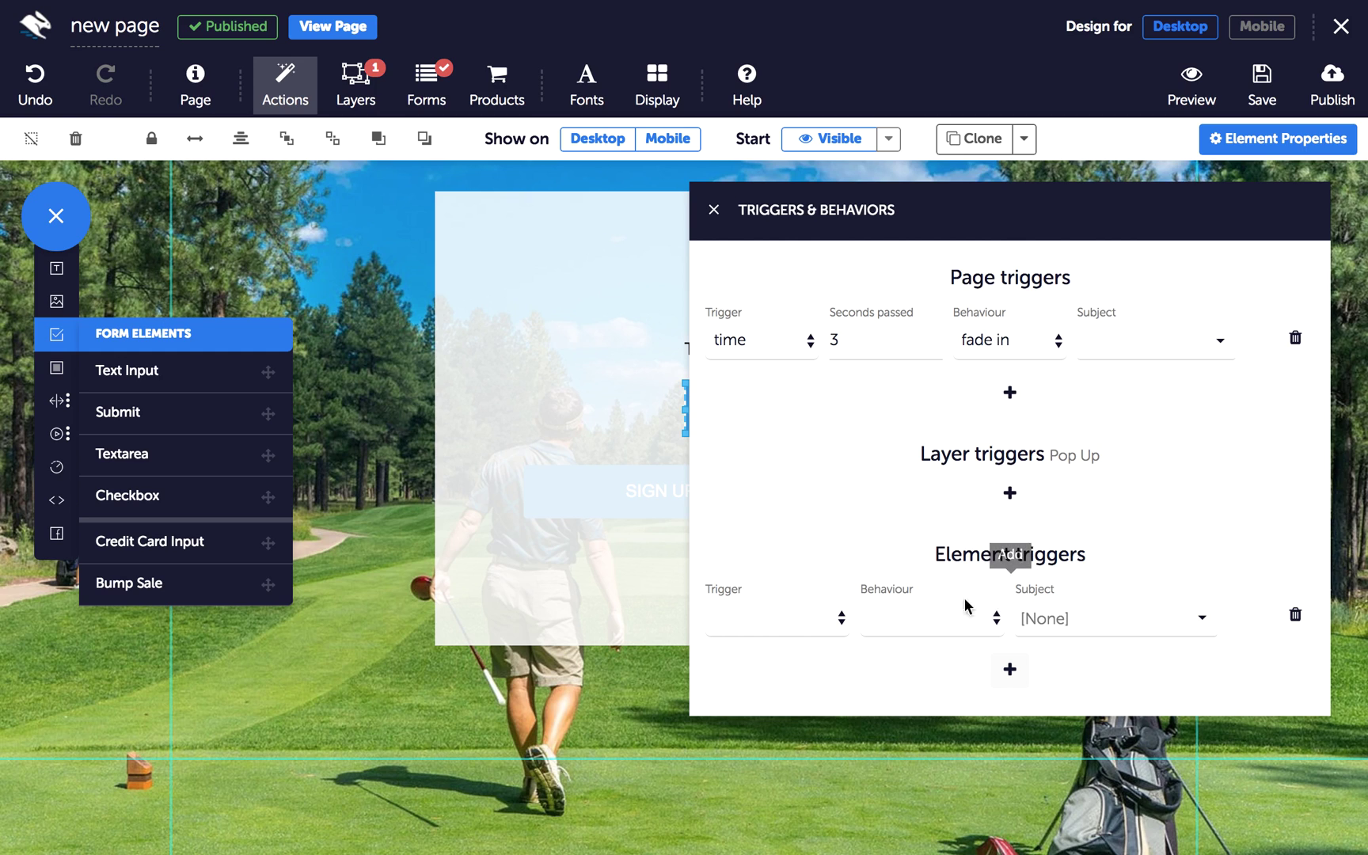
{"action": "left_click", "coordinate": [800, 619]}
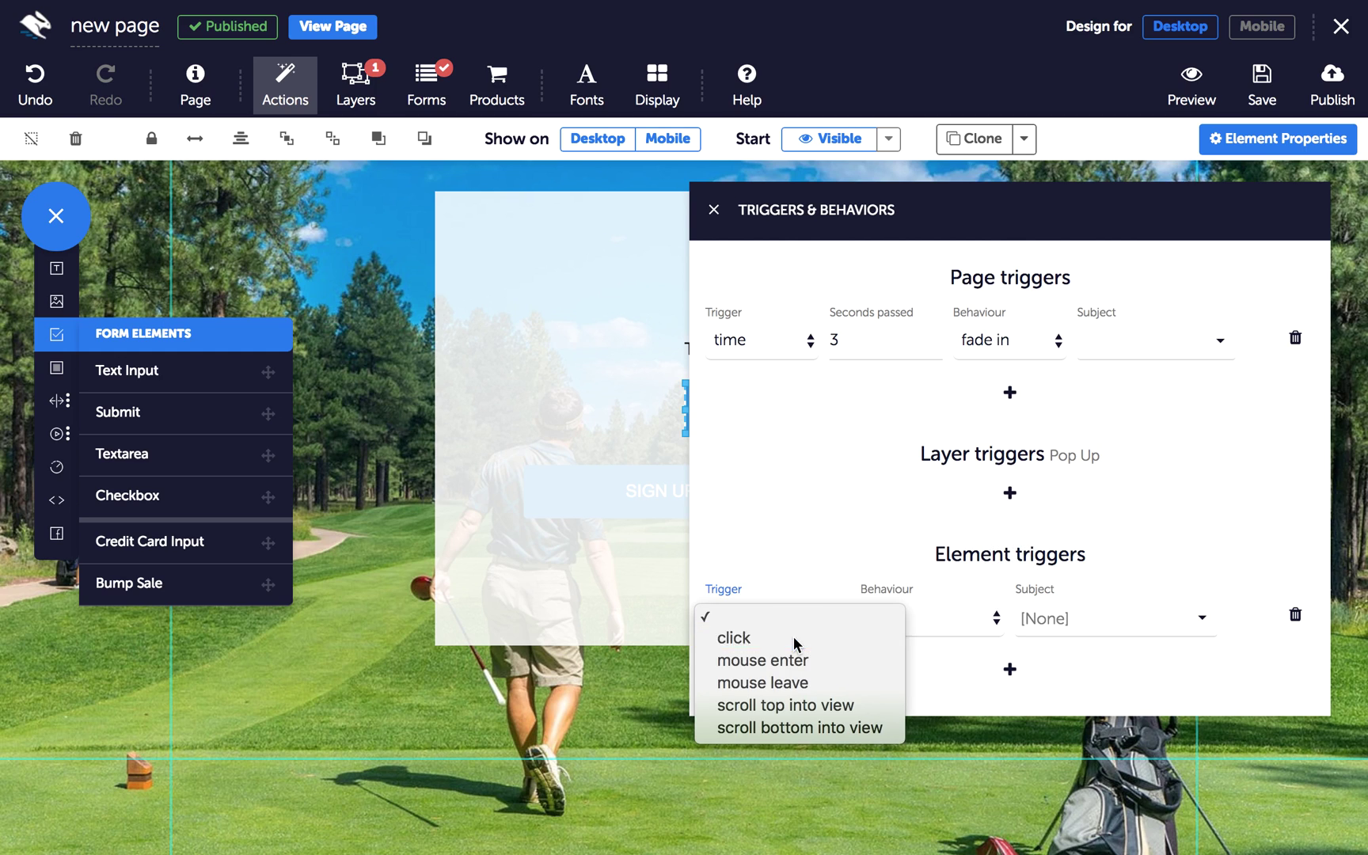
{"action": "left_click", "coordinate": [795, 639]}
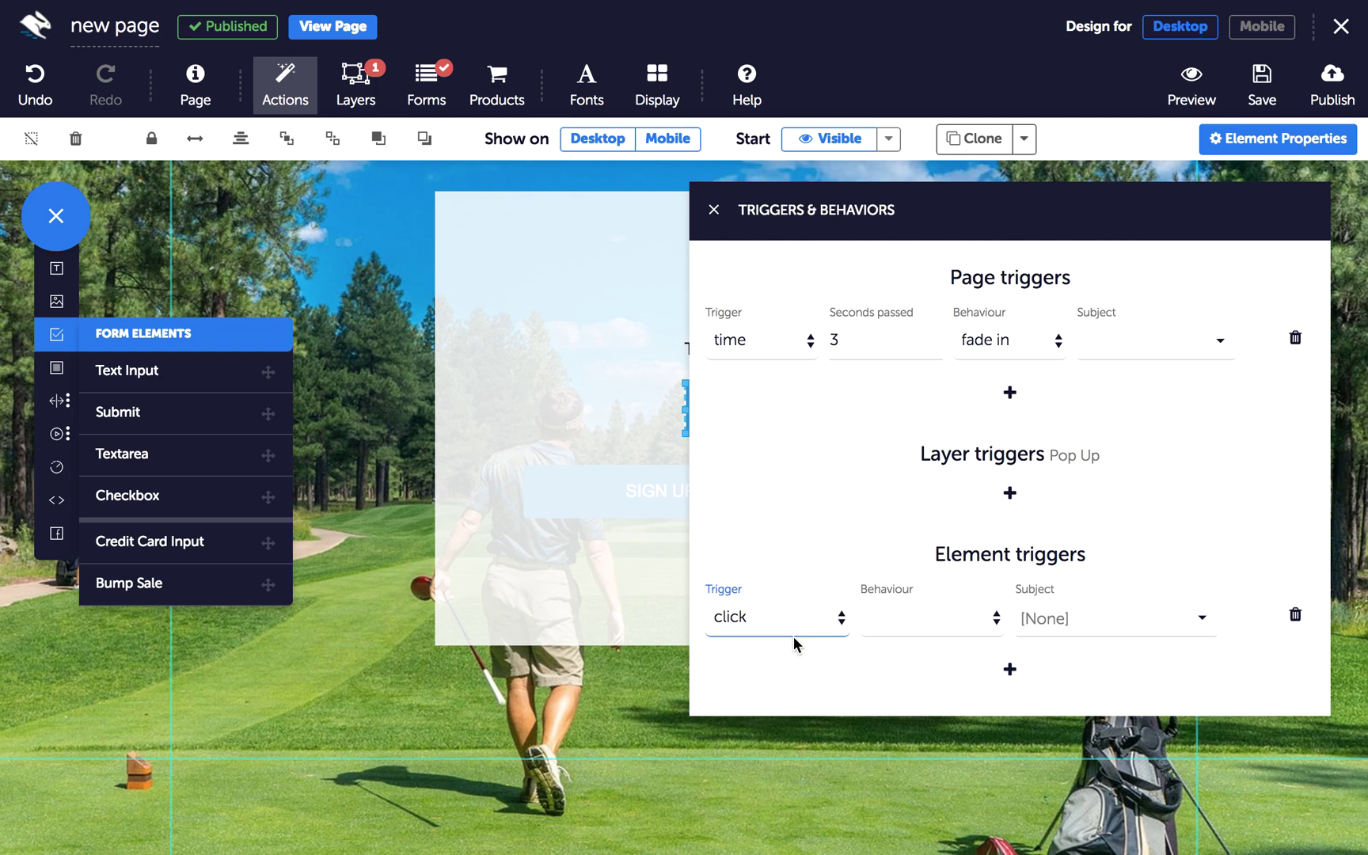
{"action": "left_click", "coordinate": [932, 617]}
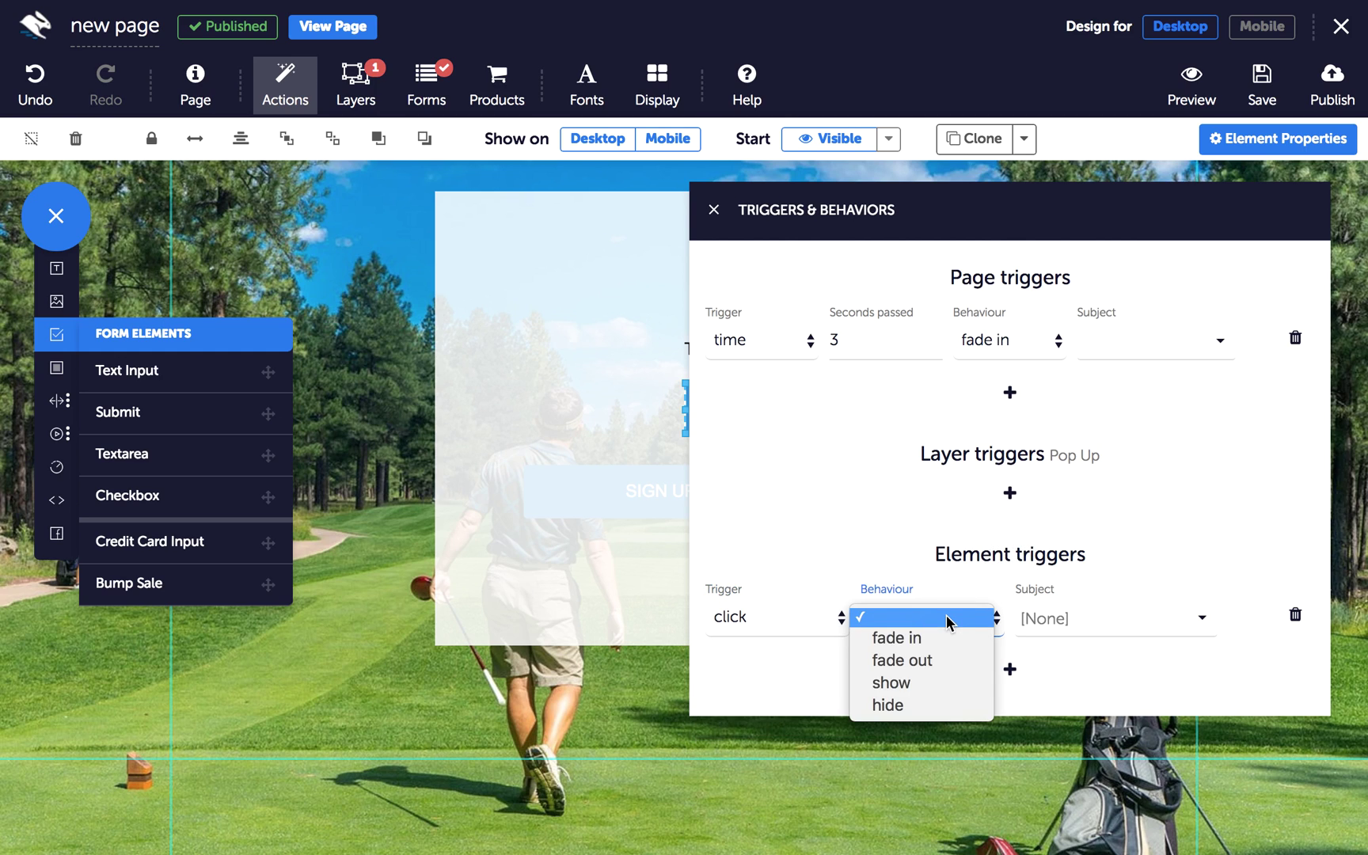
{"action": "left_click", "coordinate": [954, 666]}
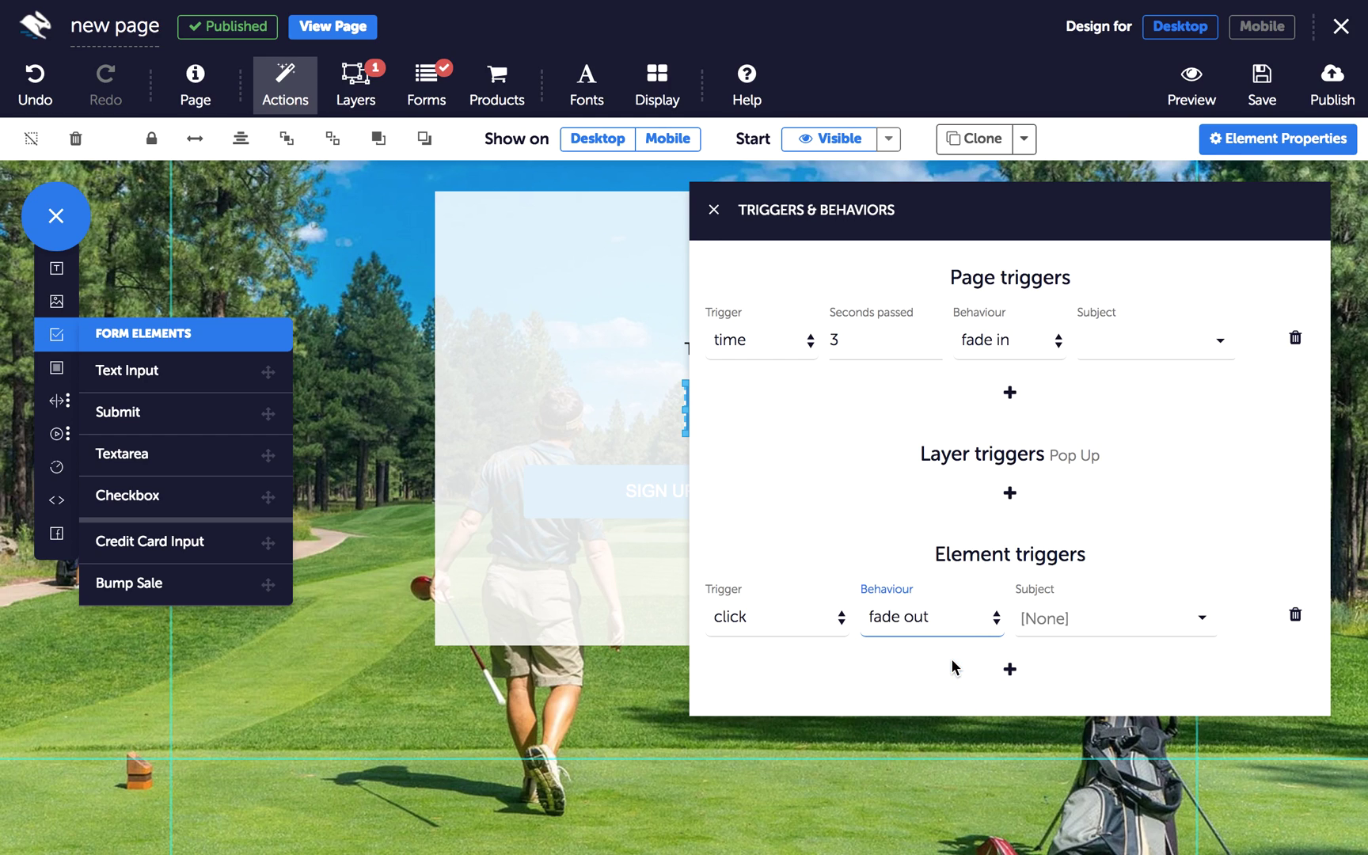
{"action": "left_click", "coordinate": [1129, 619]}
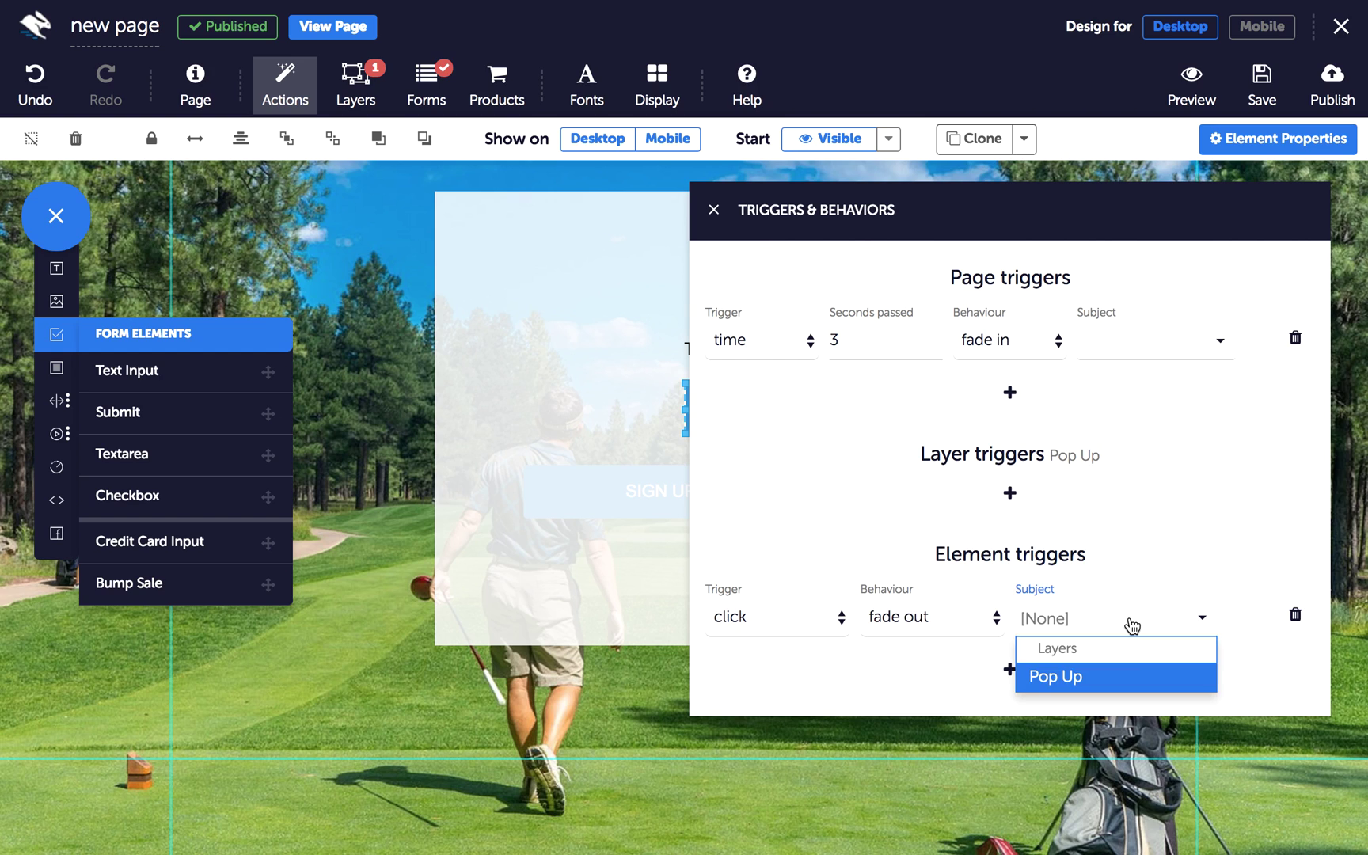
{"action": "left_click", "coordinate": [1123, 682]}
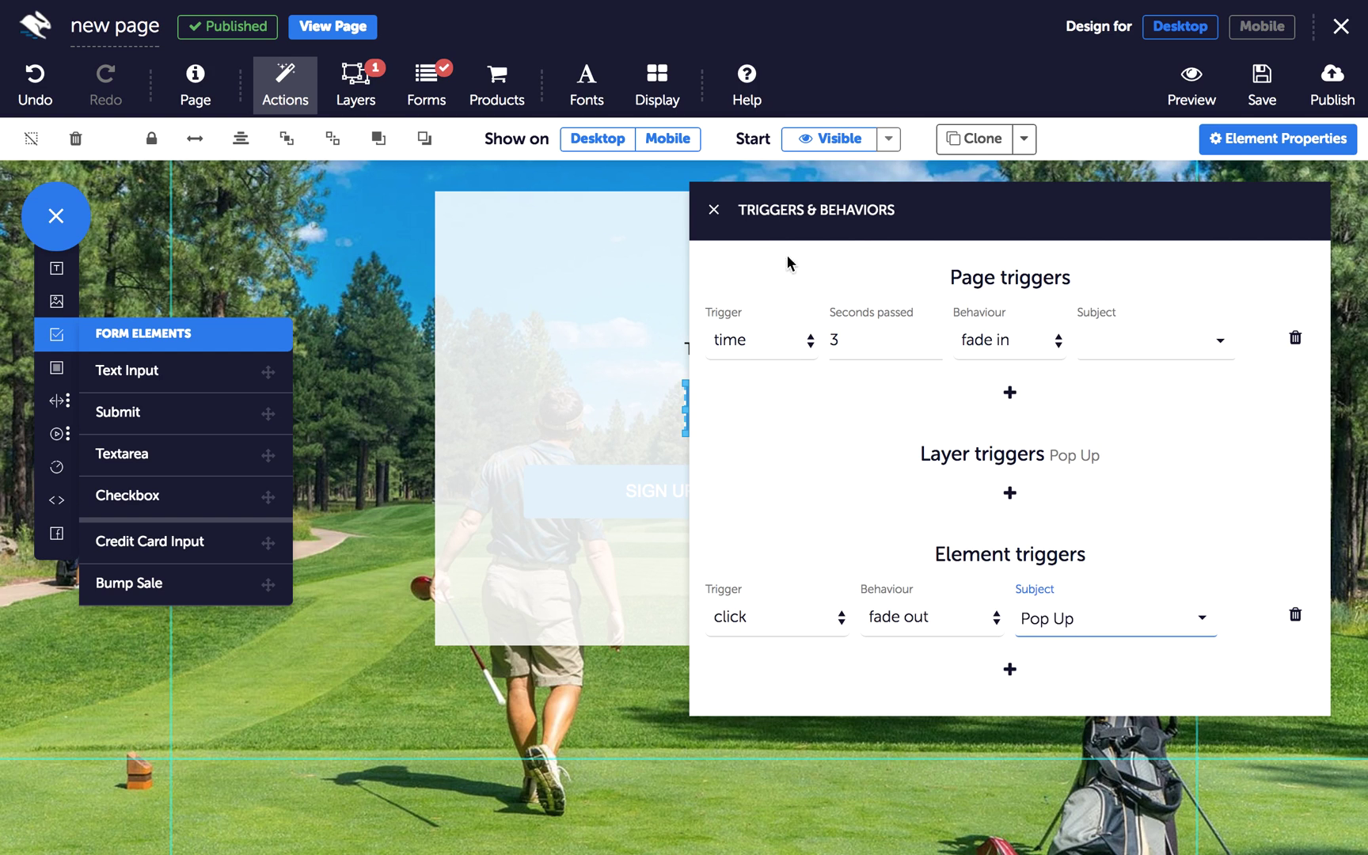
{"action": "left_click", "coordinate": [714, 209]}
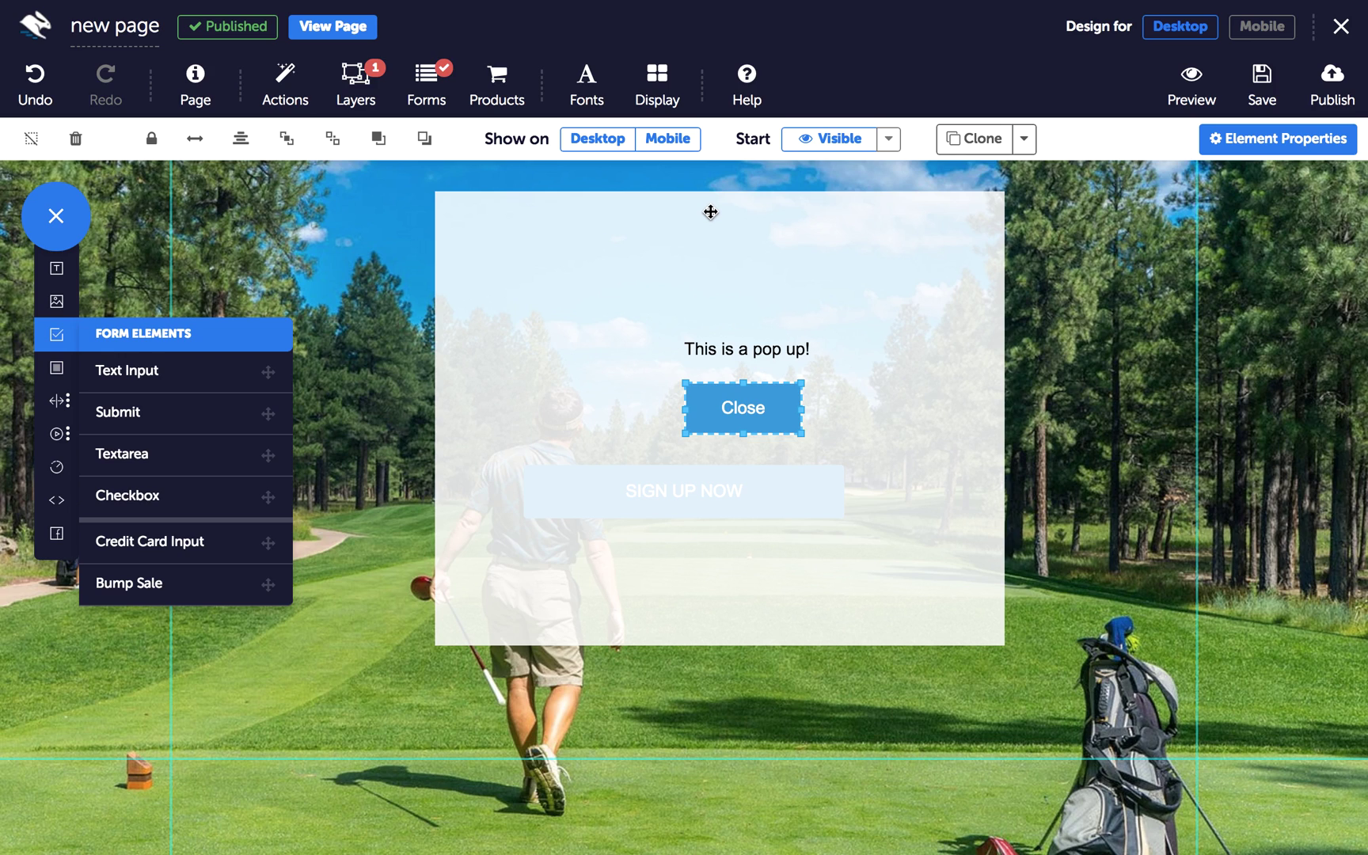
- Untick 'Starts out visible' for the Pop Up layer
{"action": "left_click", "coordinate": [356, 84]}
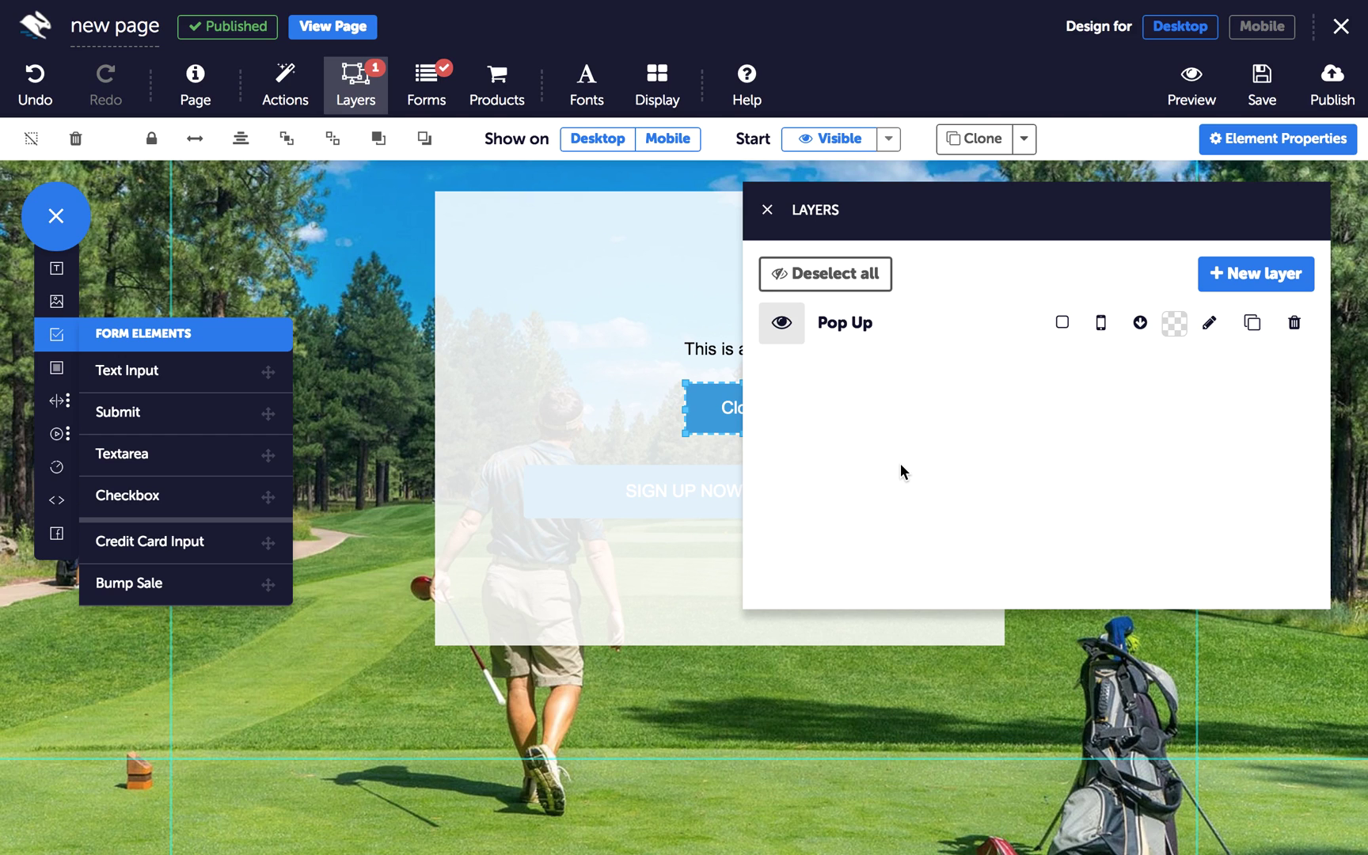
{"action": "left_click", "coordinate": [1062, 322]}
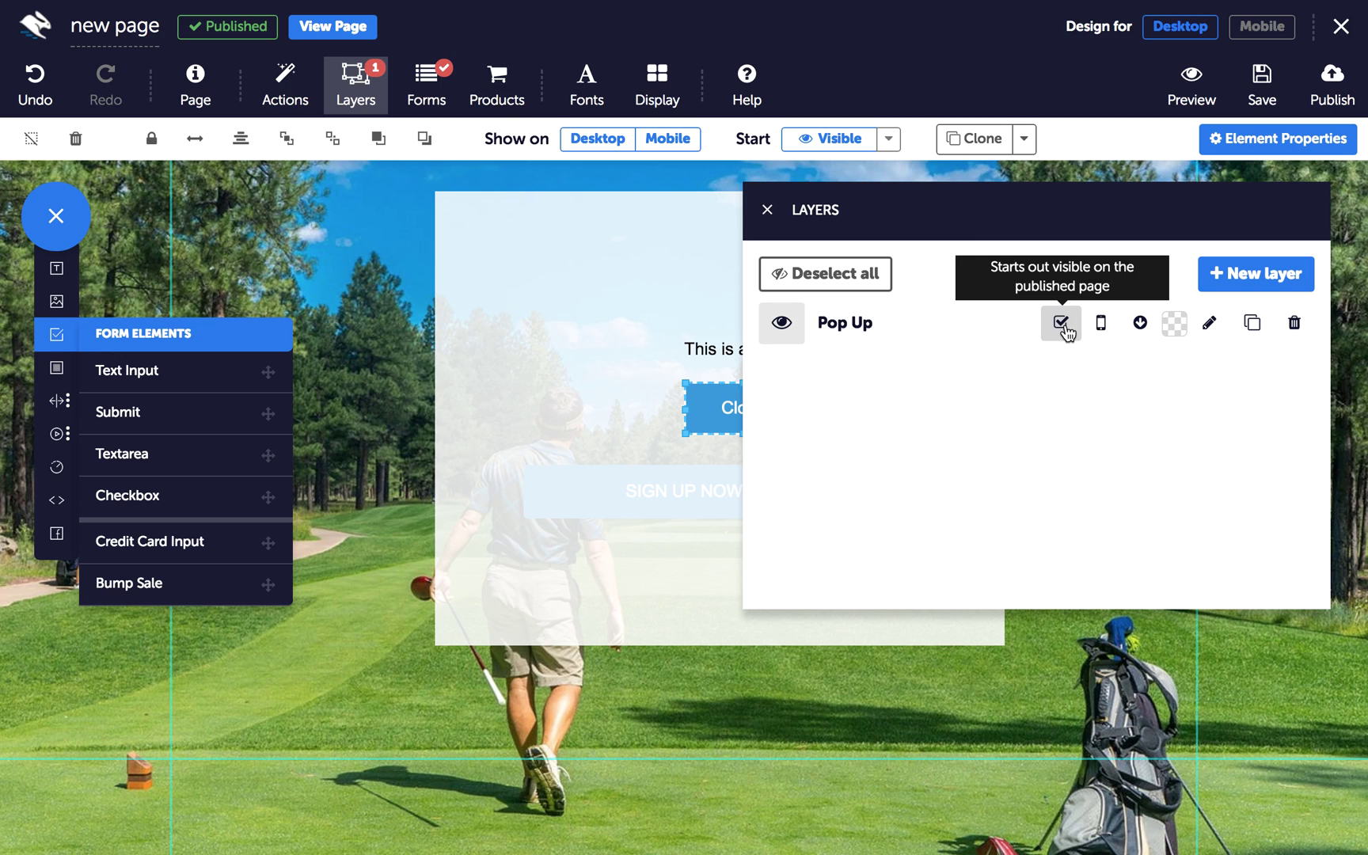
{"action": "left_click", "coordinate": [1062, 323]}
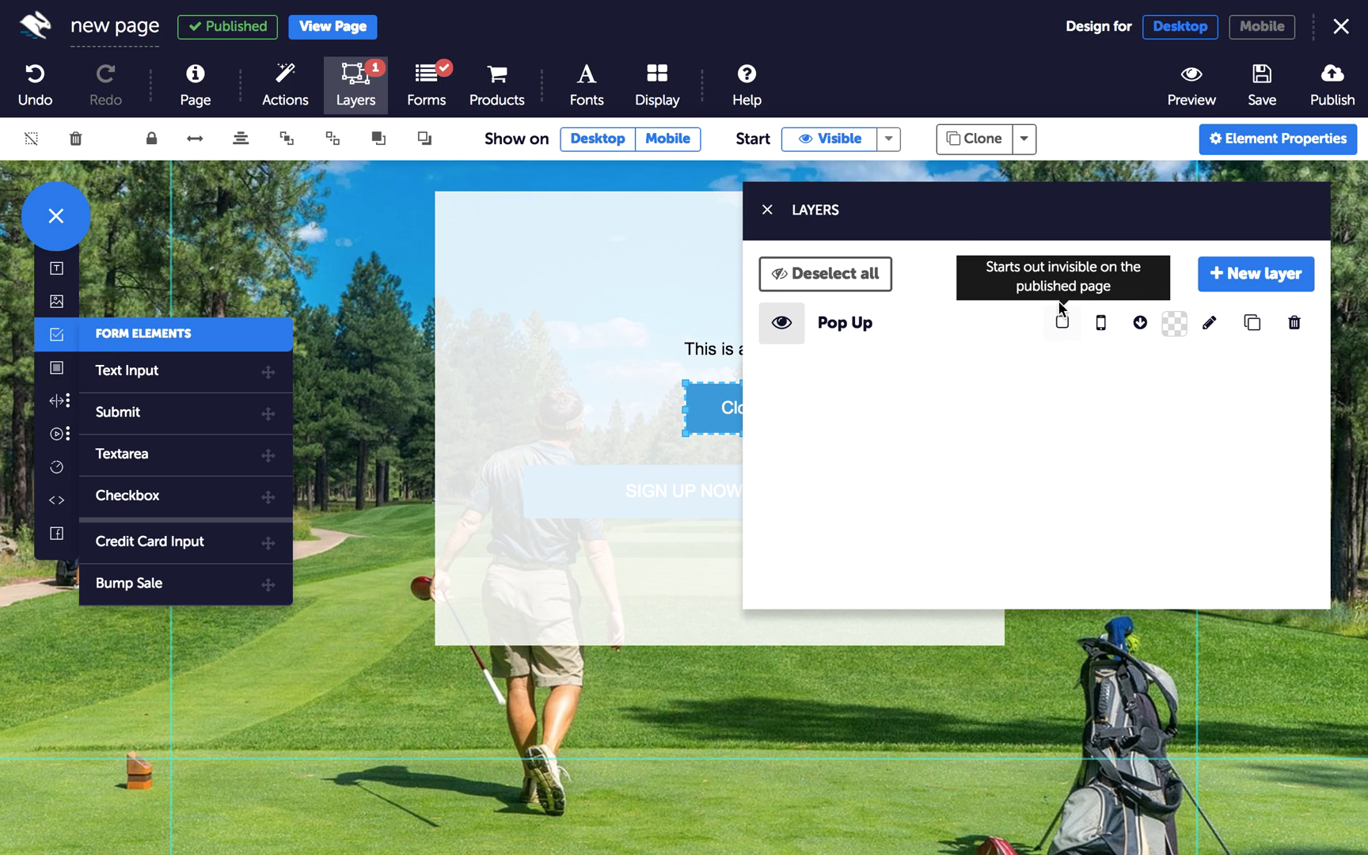
{"action": "left_click", "coordinate": [767, 210]}
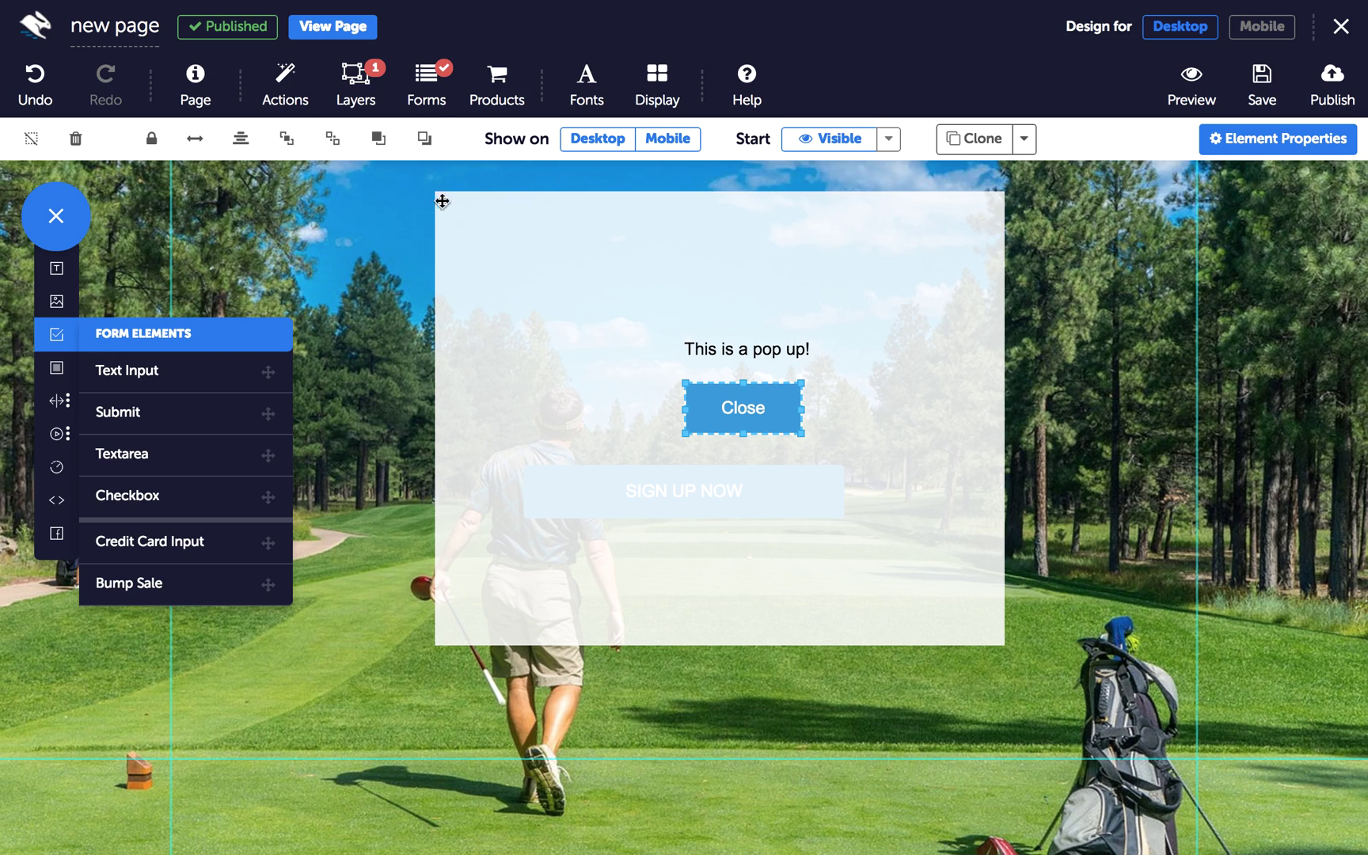
- Hide the Pop Up layer in the editor and select the horizontal line below the photo
{"action": "left_click", "coordinate": [355, 84]}
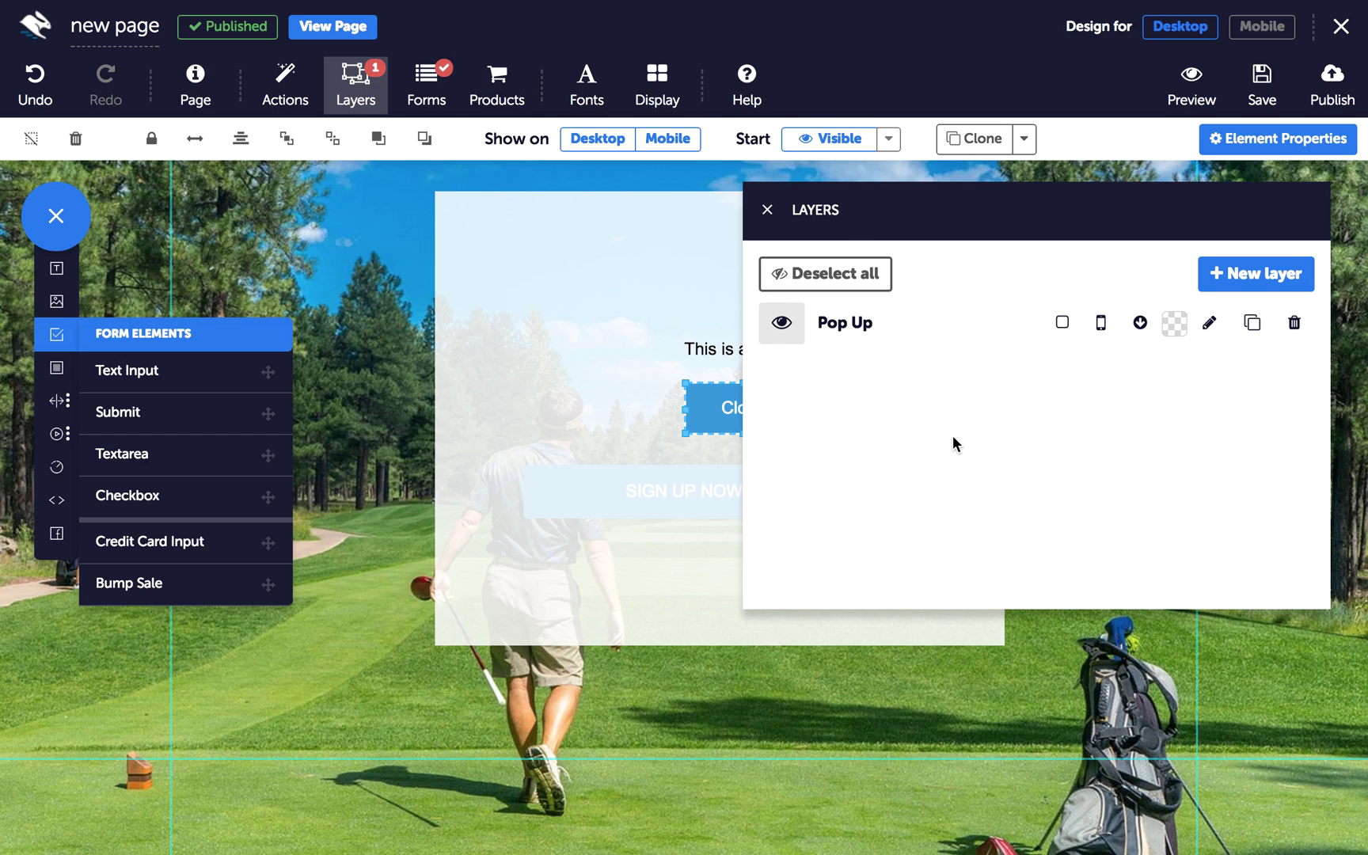
{"action": "left_click", "coordinate": [781, 323]}
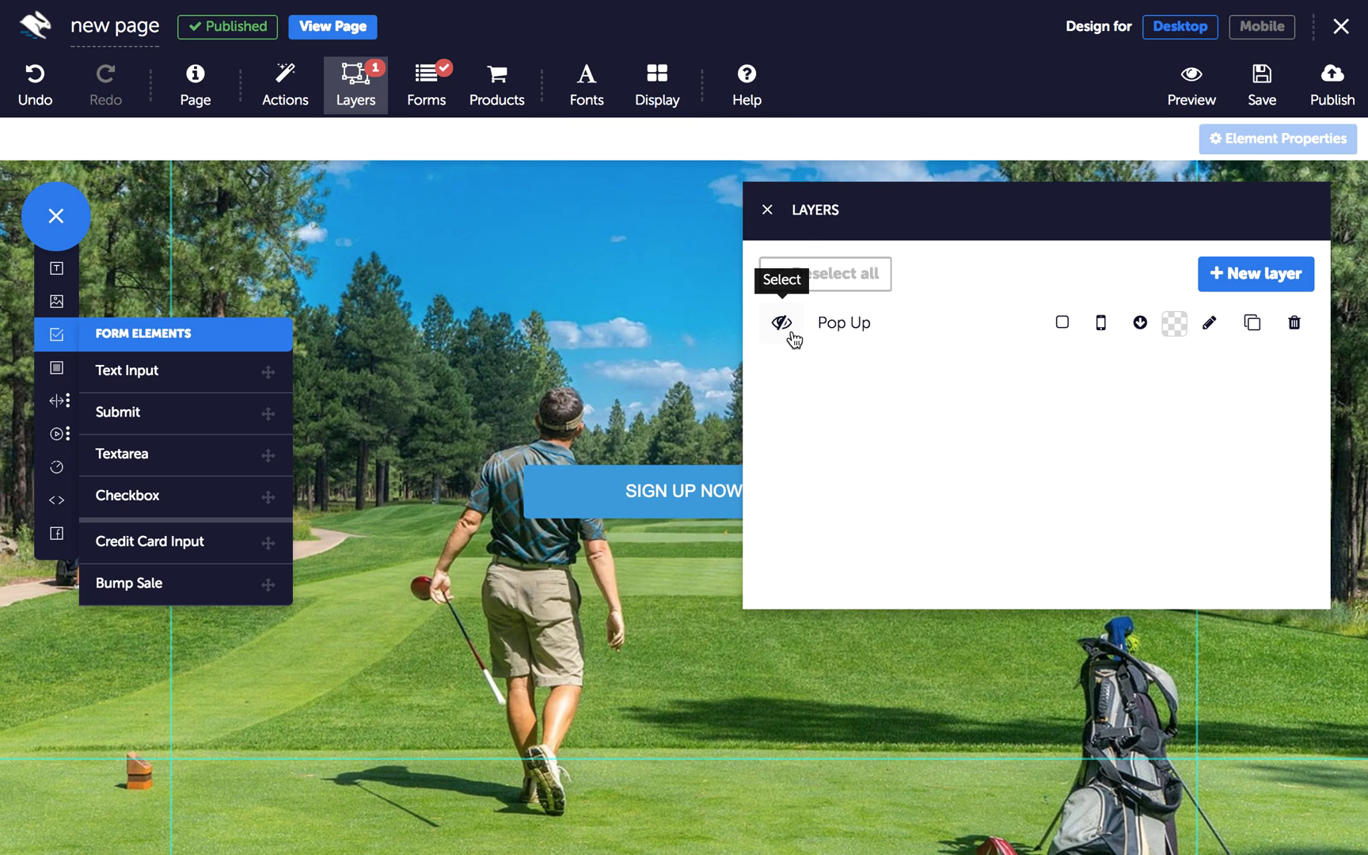
{"action": "left_click", "coordinate": [767, 210]}
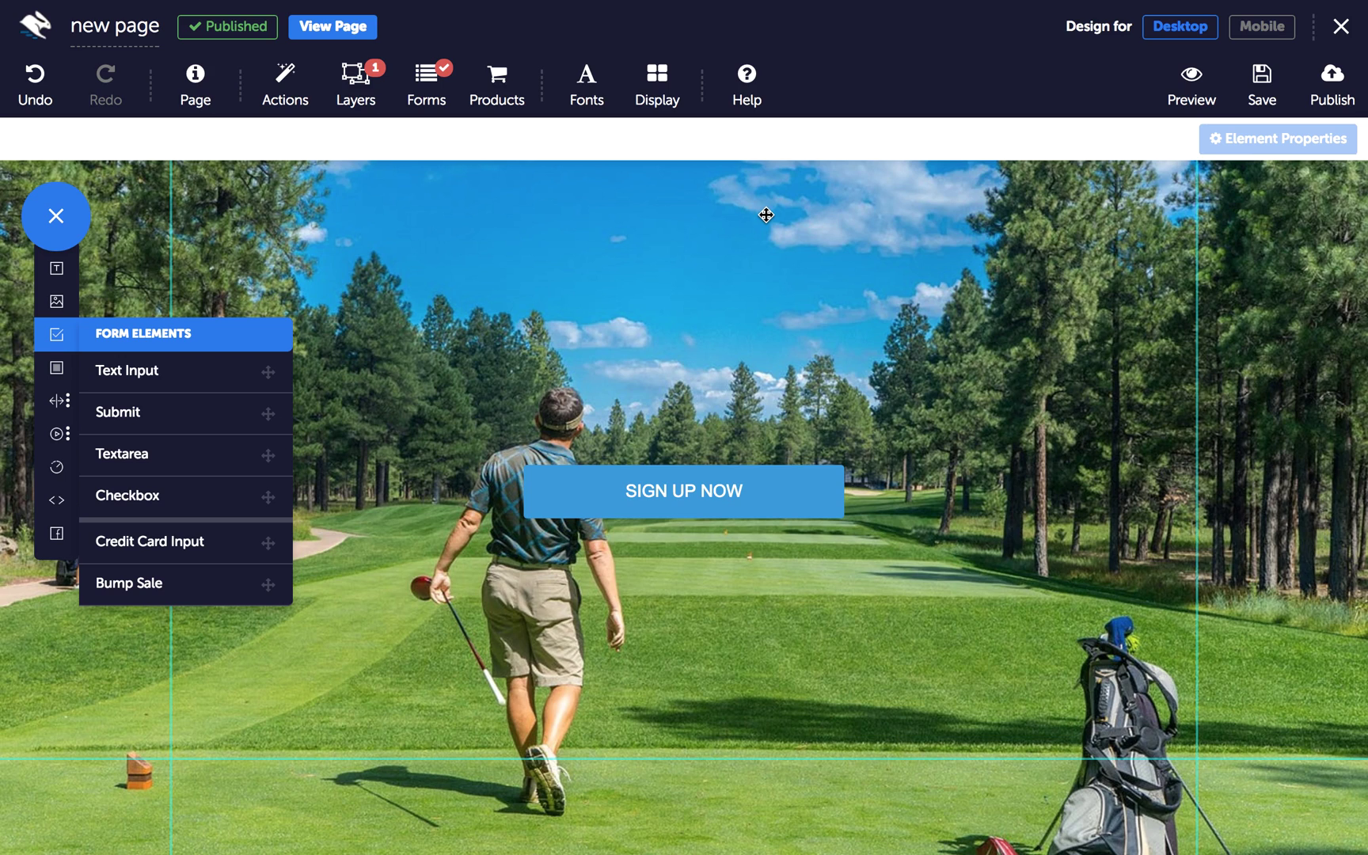
{"action": "scroll", "coordinate": [362, 446], "scroll_direction": "down", "scroll_amount": 10}
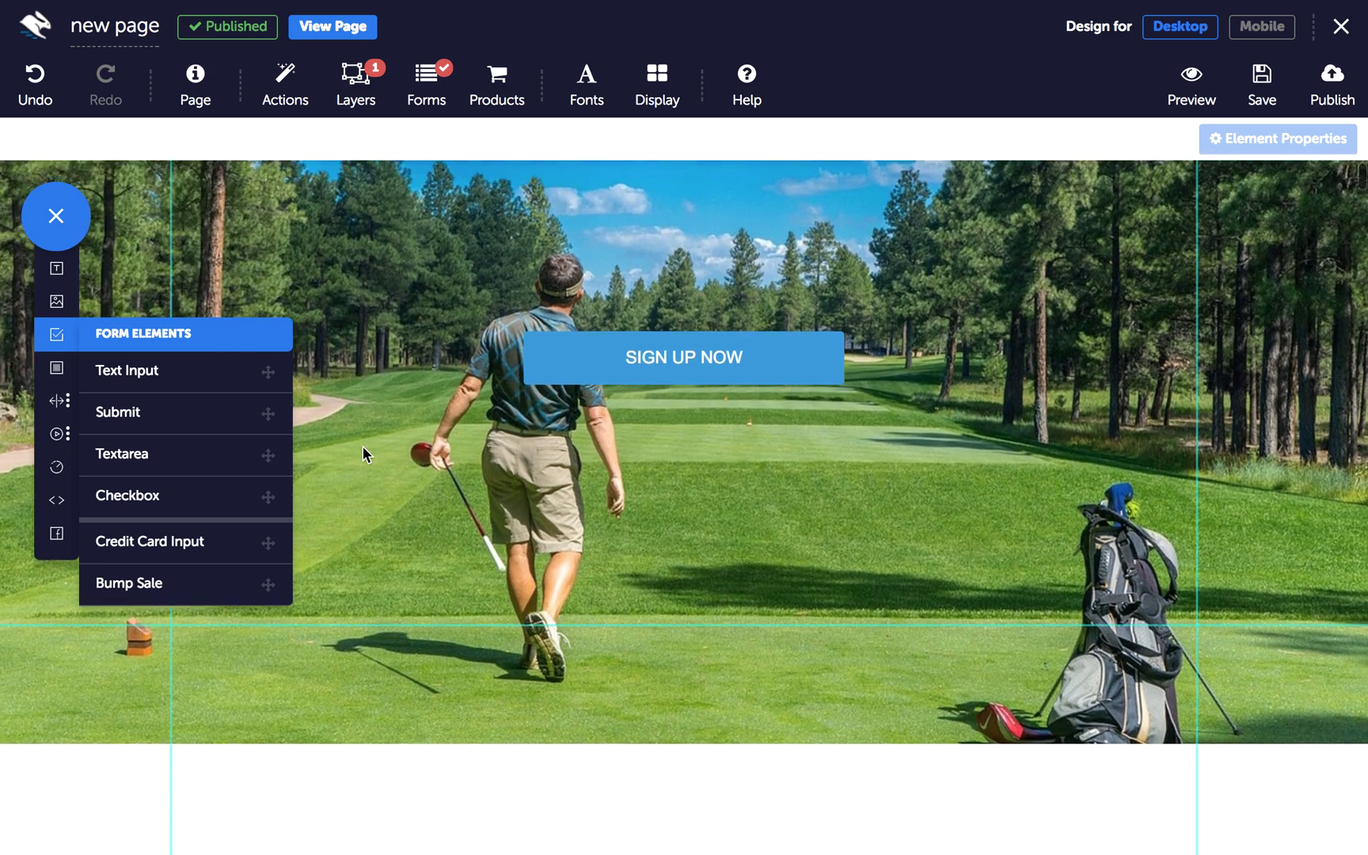
{"action": "scroll", "coordinate": [362, 445], "scroll_direction": "down", "scroll_amount": 5}
{"action": "scroll", "coordinate": [366, 423], "scroll_direction": "down", "scroll_amount": 3}
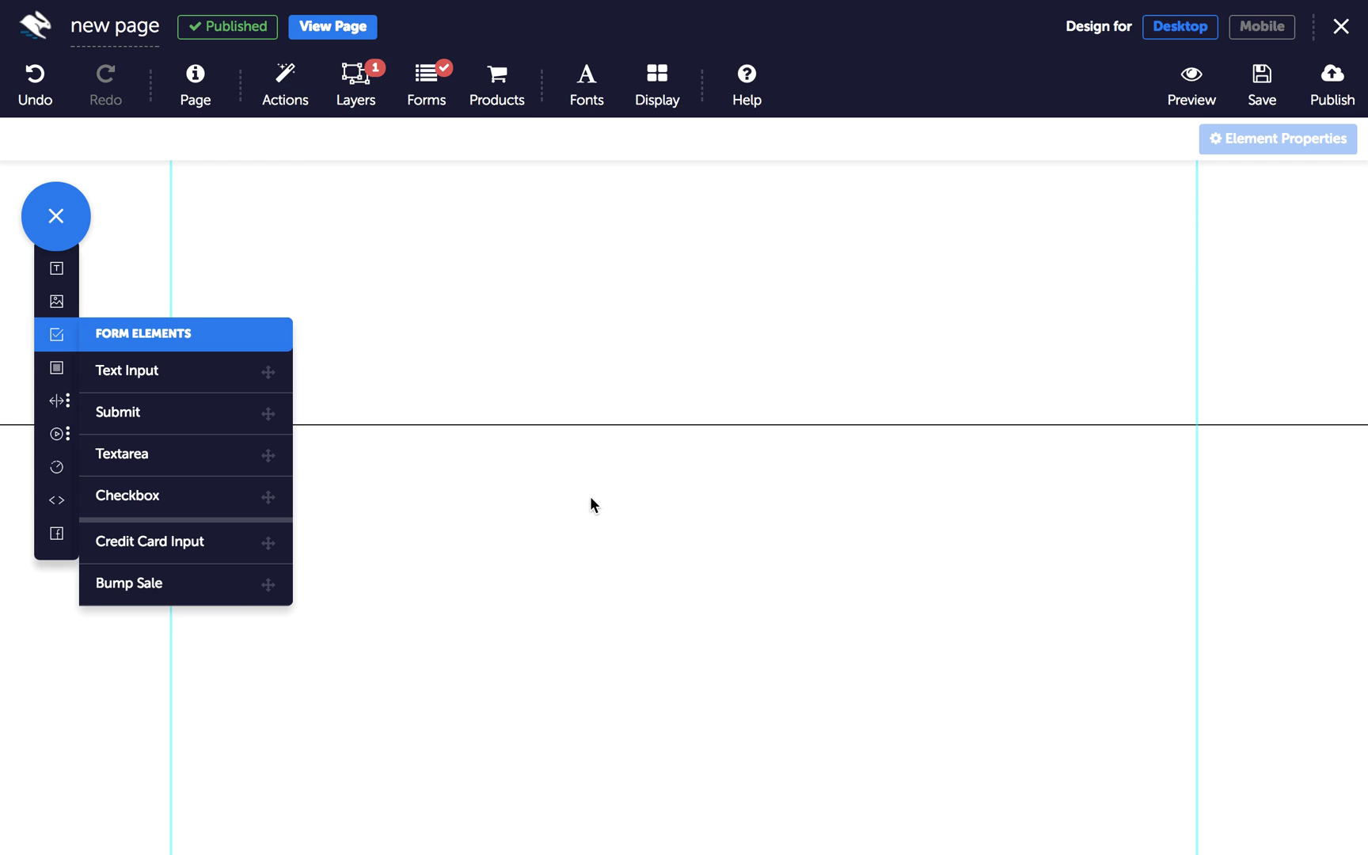
{"action": "left_click", "coordinate": [581, 426]}
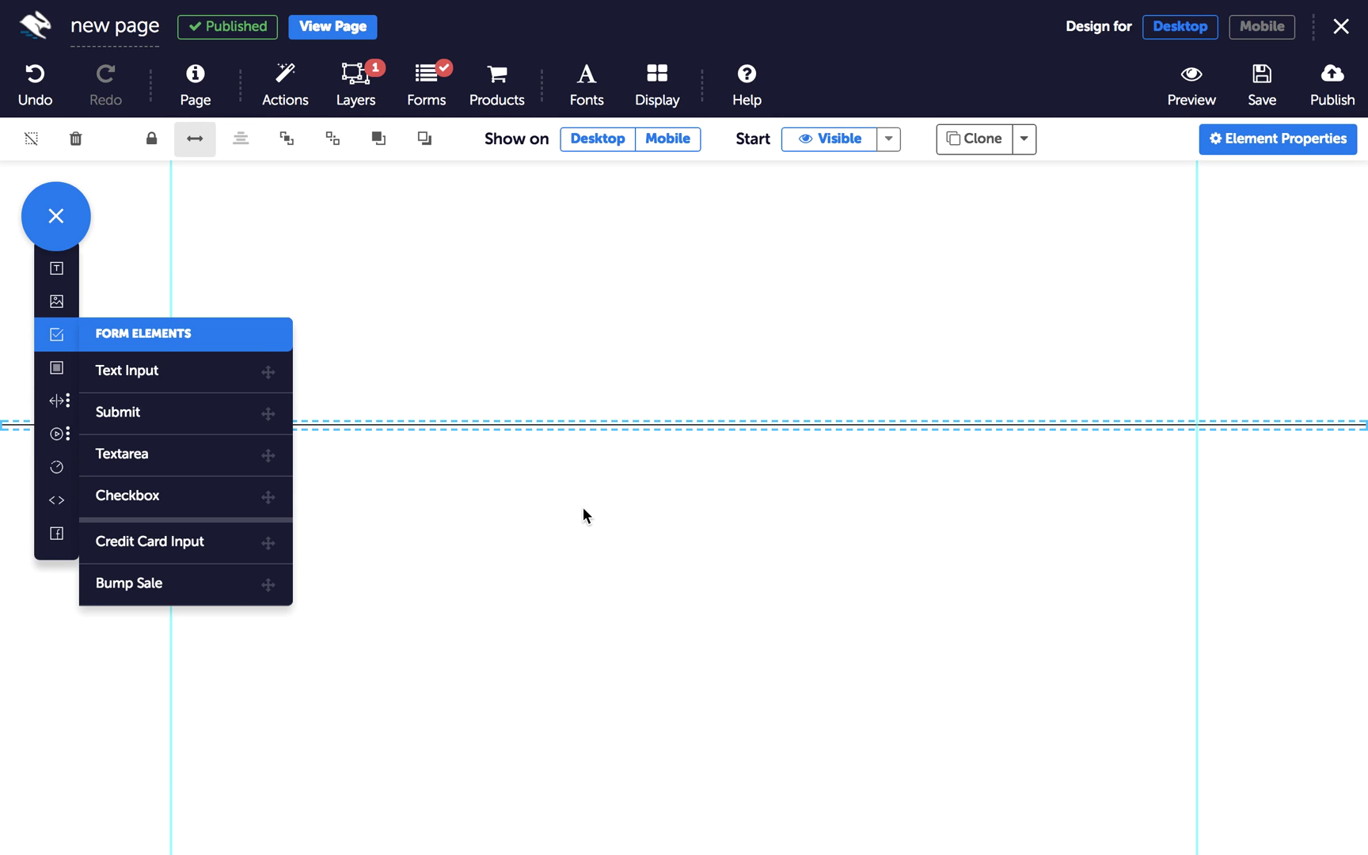
- Enter 'Line' in the Name field of the line's General Properties
{"action": "left_click", "coordinate": [1248, 141]}
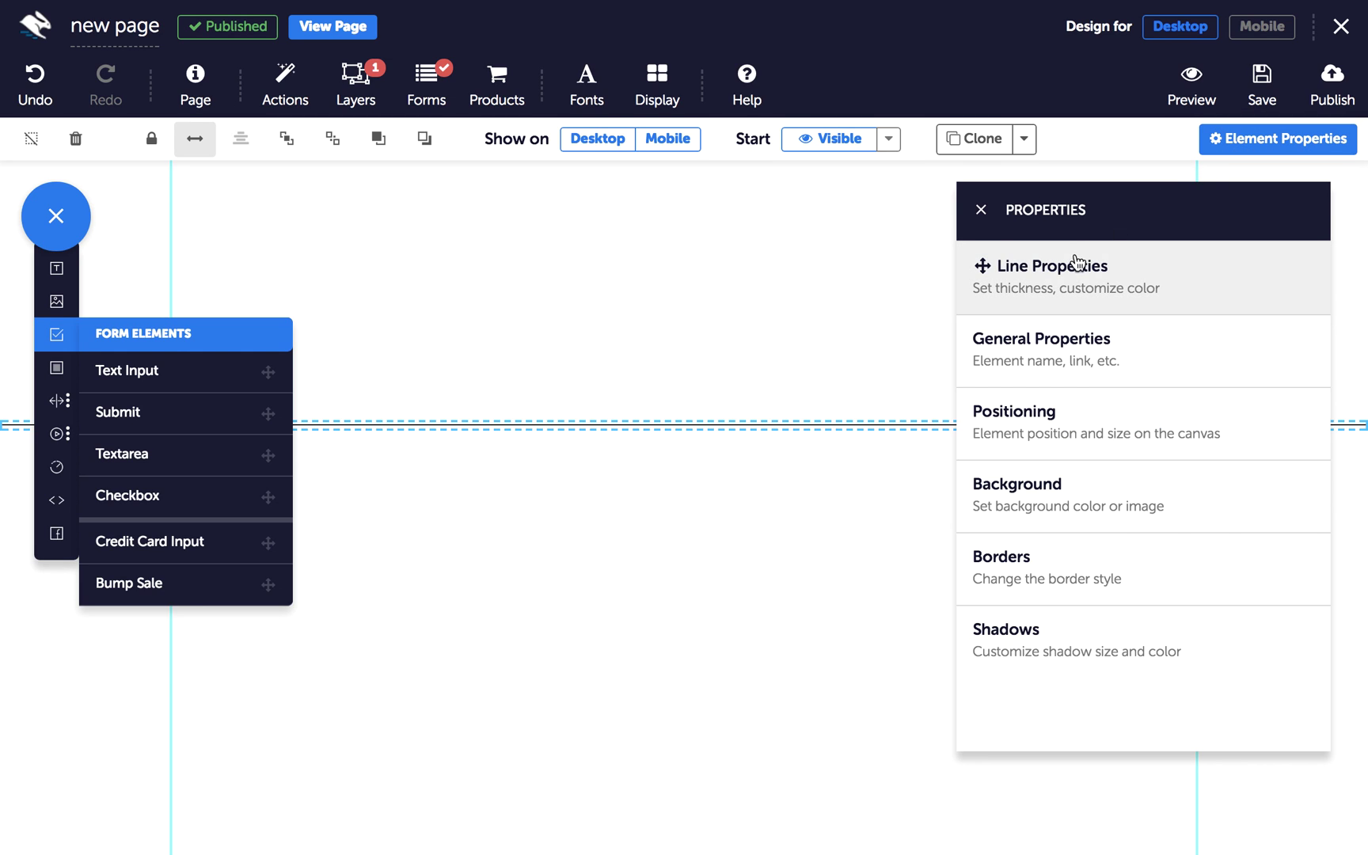
{"action": "left_click", "coordinate": [1086, 343]}
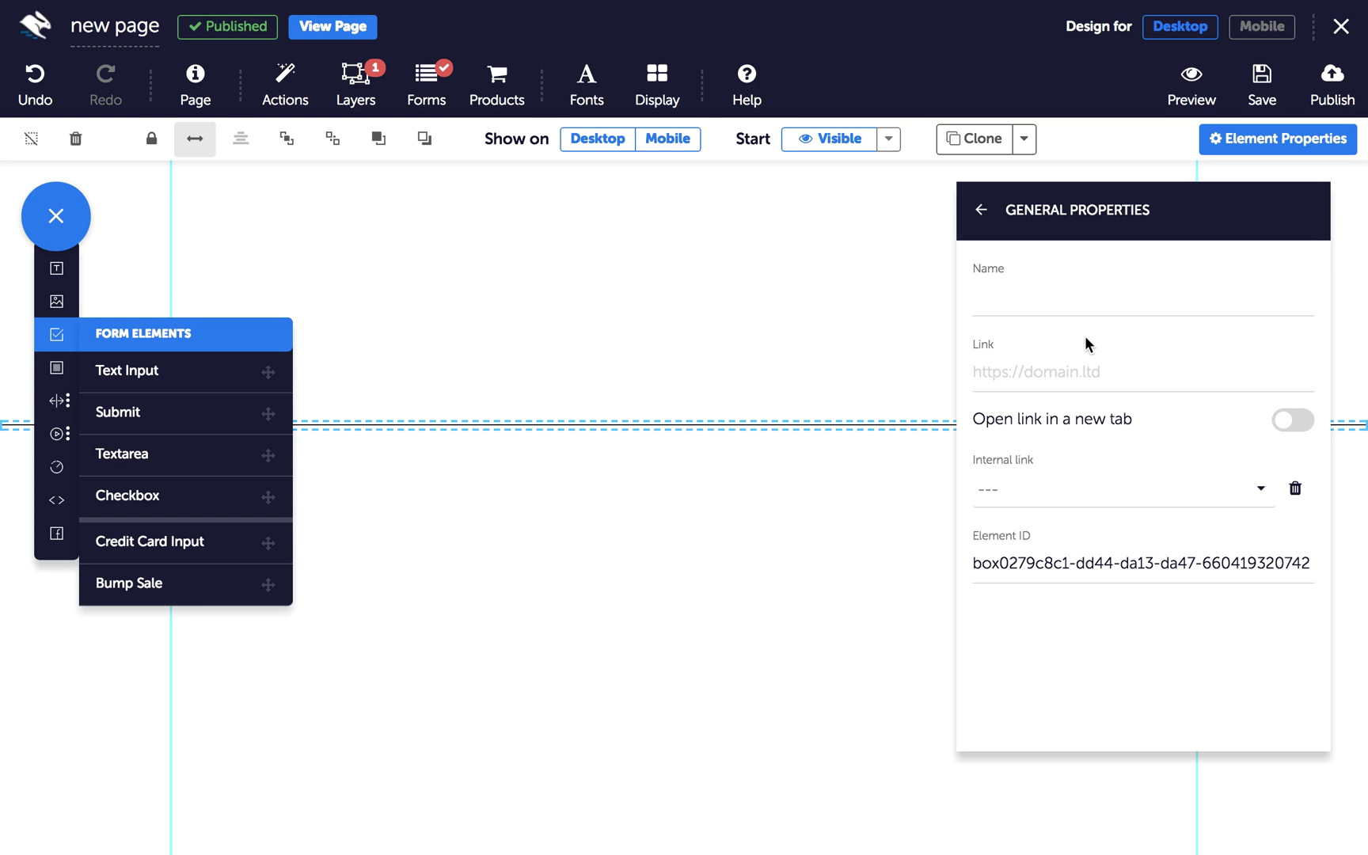
{"action": "left_click", "coordinate": [1080, 299]}
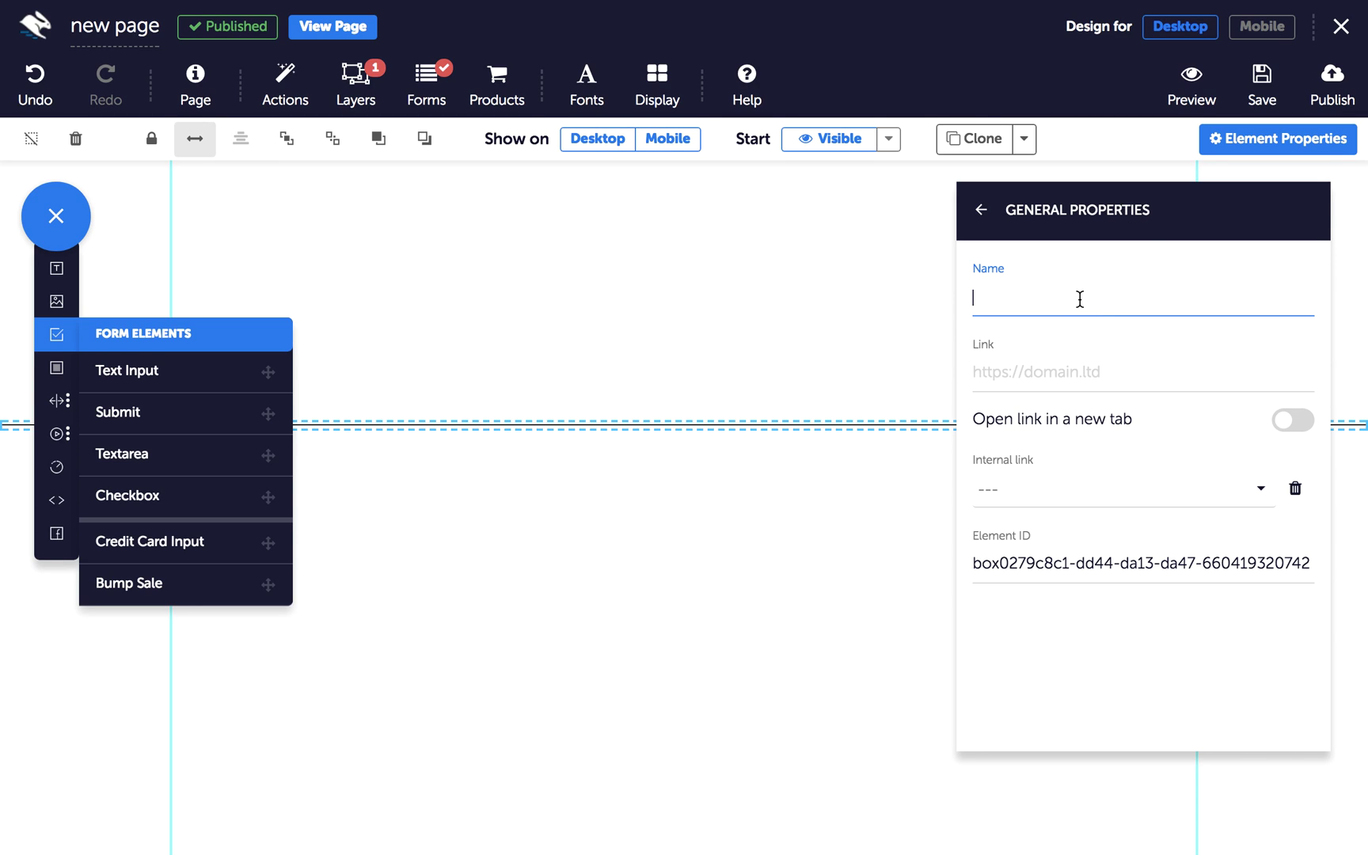
{"action": "type", "text": "Line"}
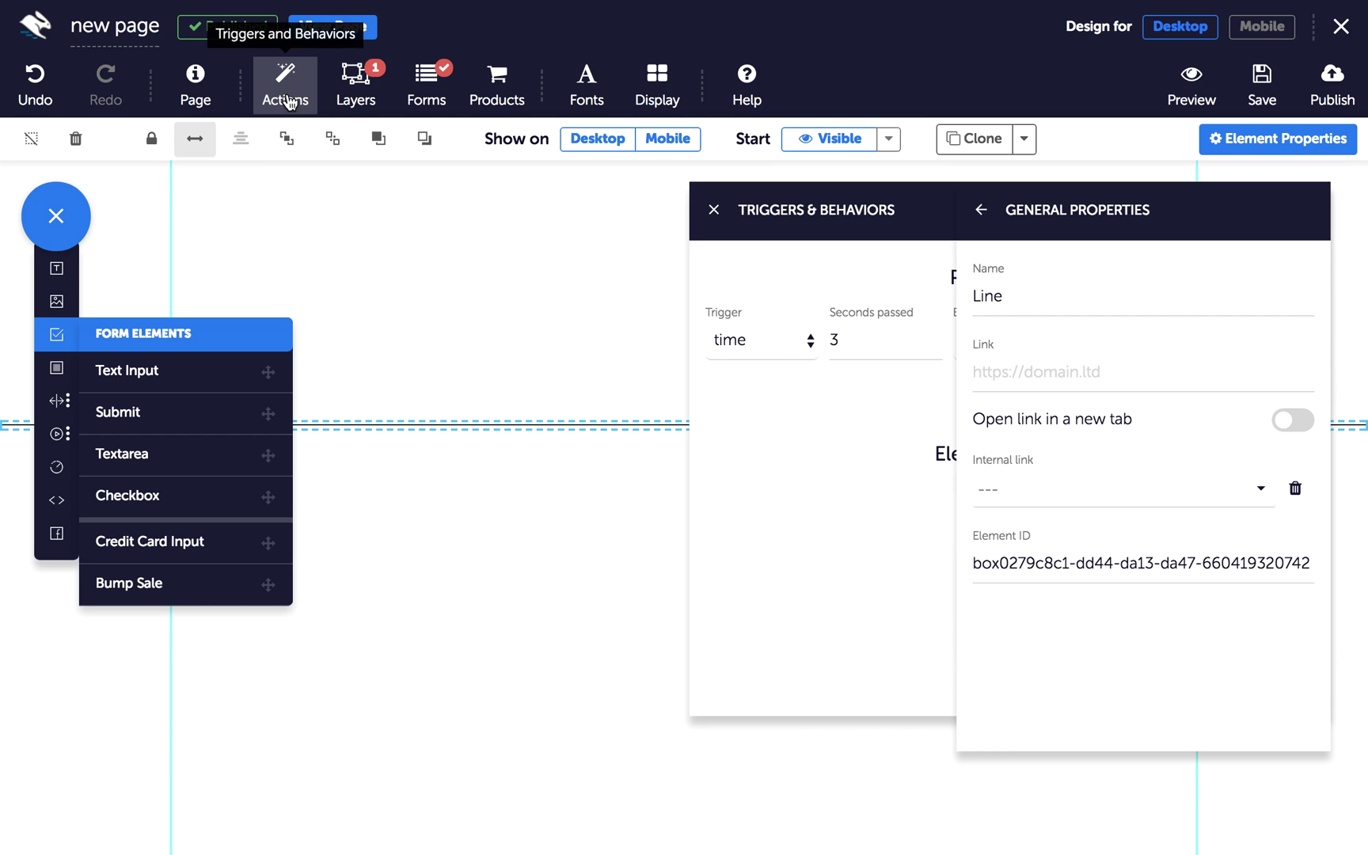
- Add a line trigger: 'scroll bottom into view' makes the Pop Up layer 'fade in'
{"action": "left_click", "coordinate": [981, 210]}
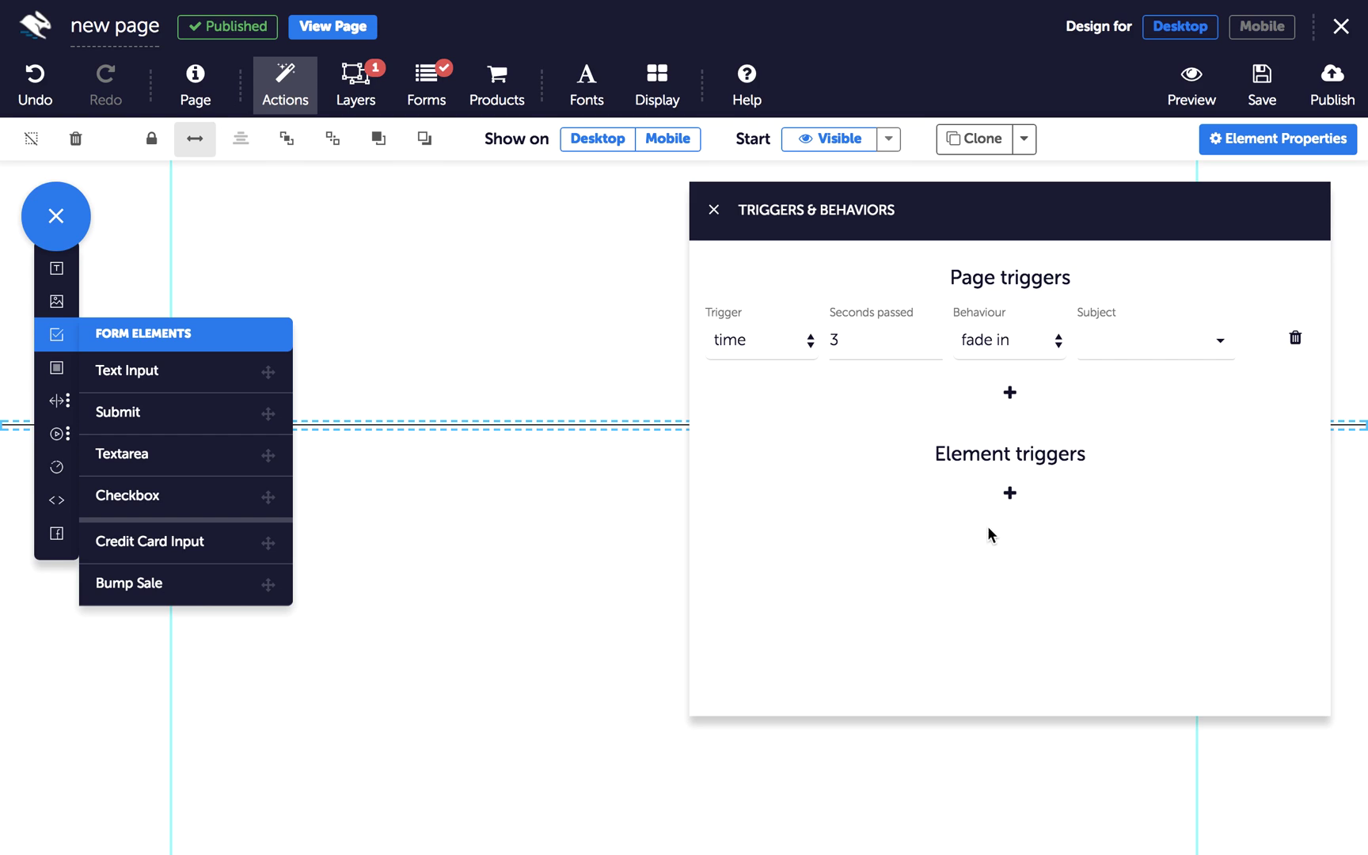
{"action": "left_click", "coordinate": [1009, 493]}
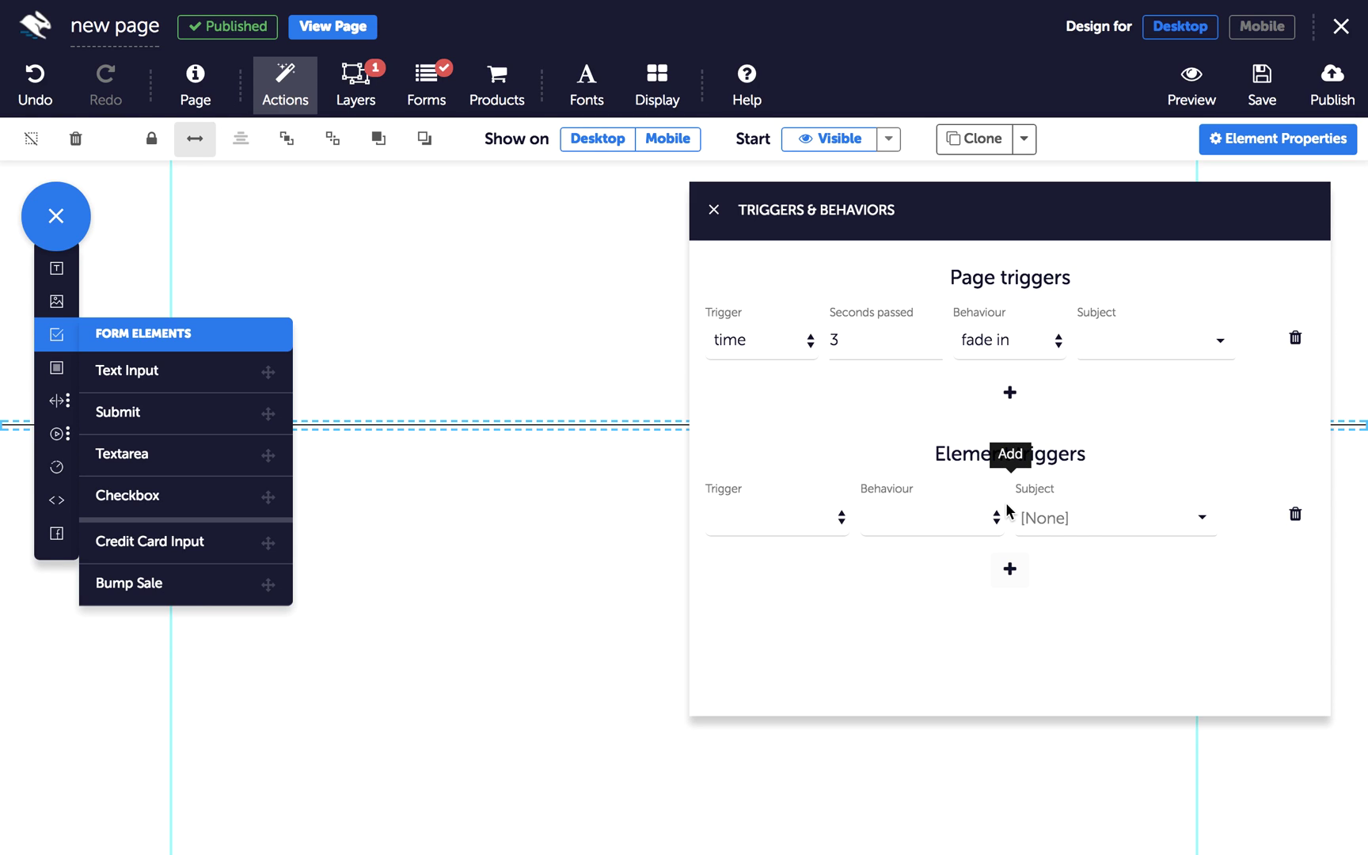
{"action": "left_click", "coordinate": [750, 521]}
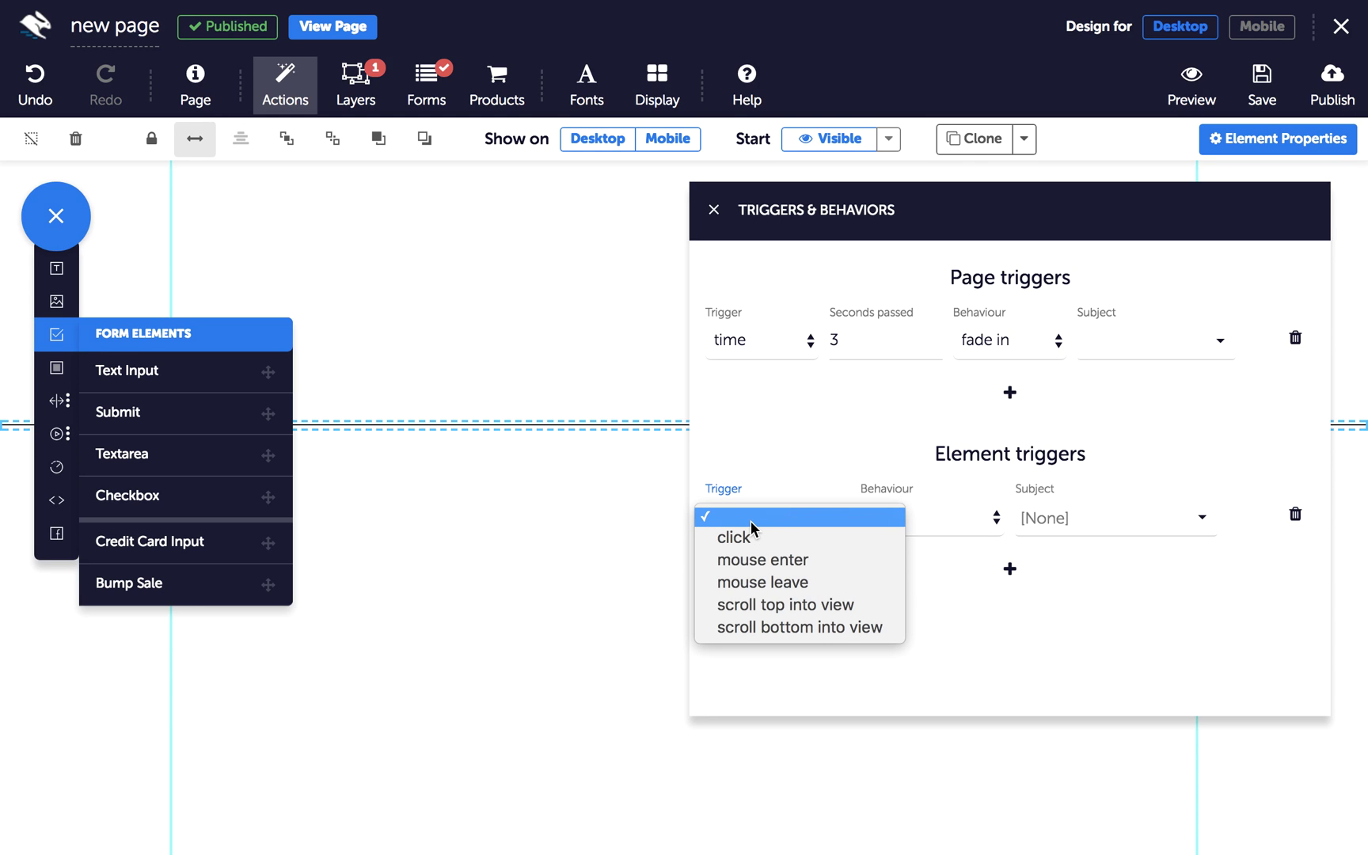
{"action": "left_click", "coordinate": [859, 627]}
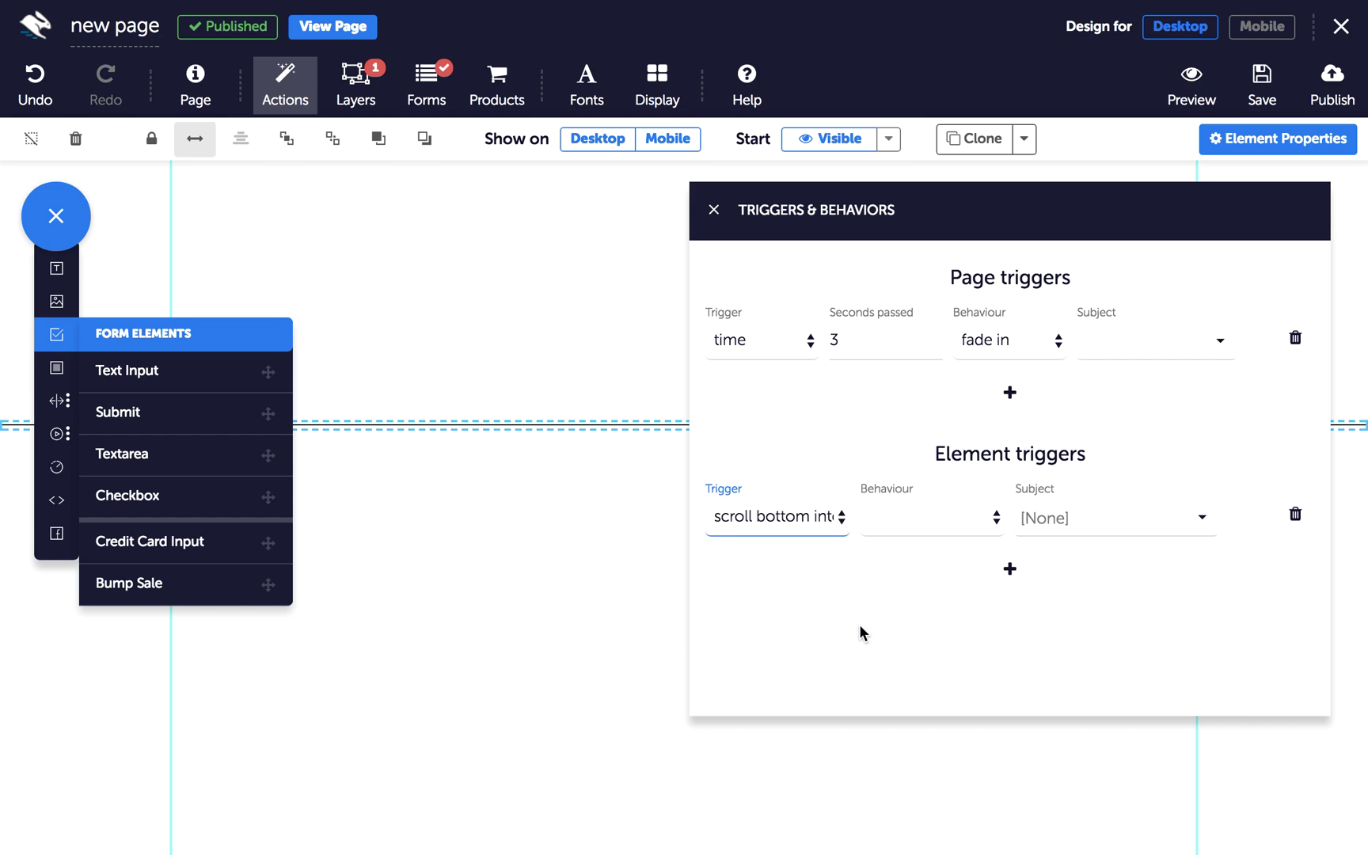
{"action": "left_click", "coordinate": [930, 517]}
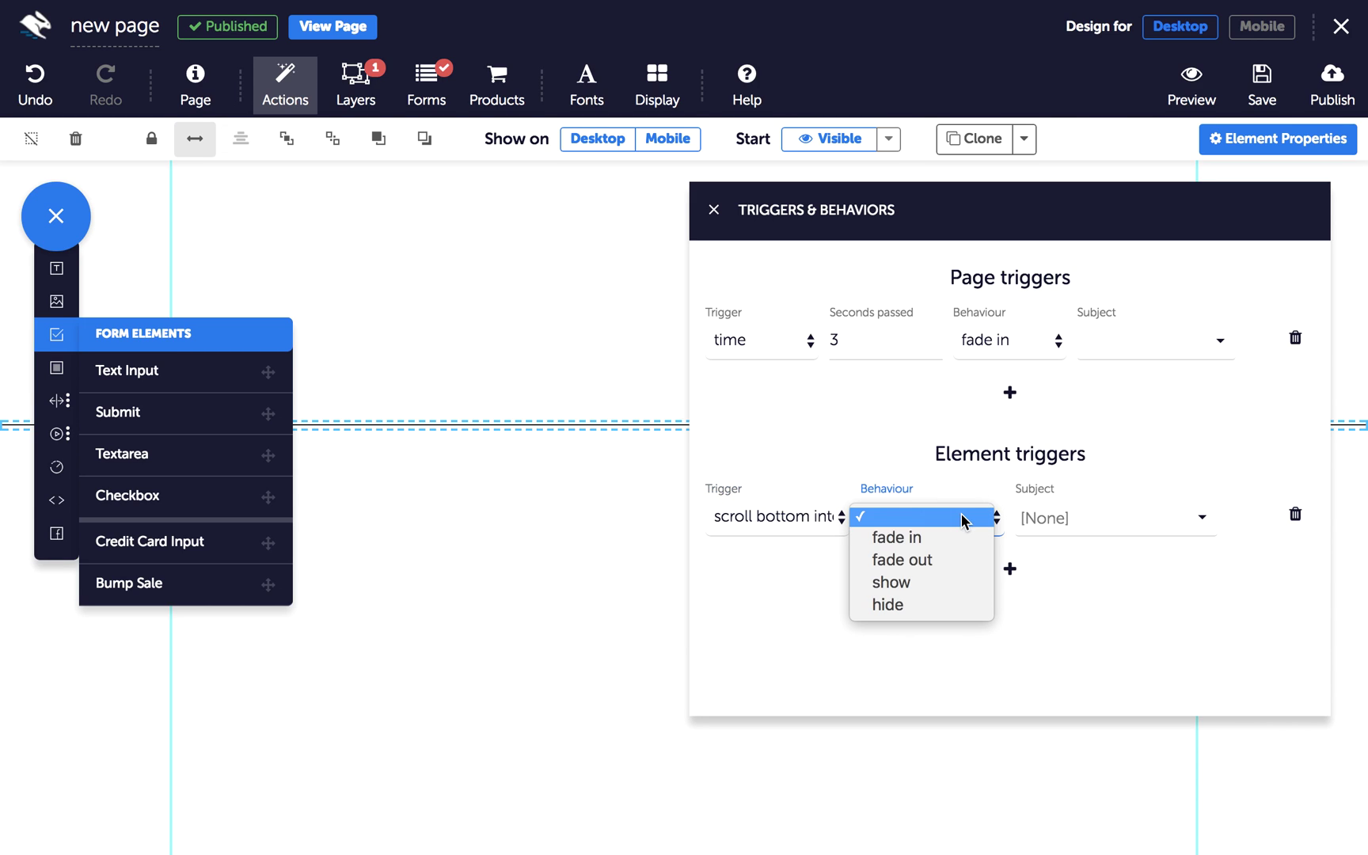
{"action": "left_click", "coordinate": [951, 539]}
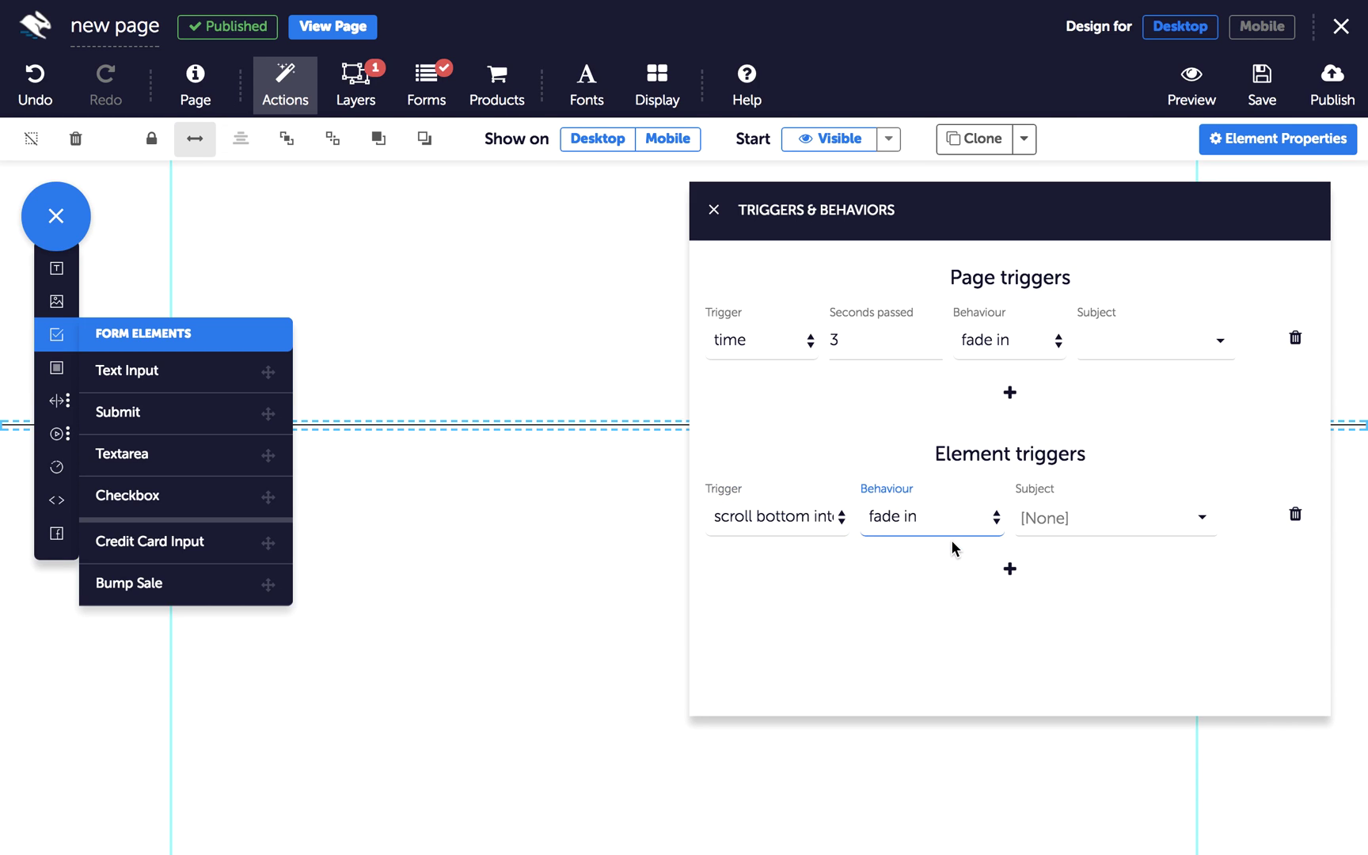
{"action": "left_click", "coordinate": [1128, 519]}
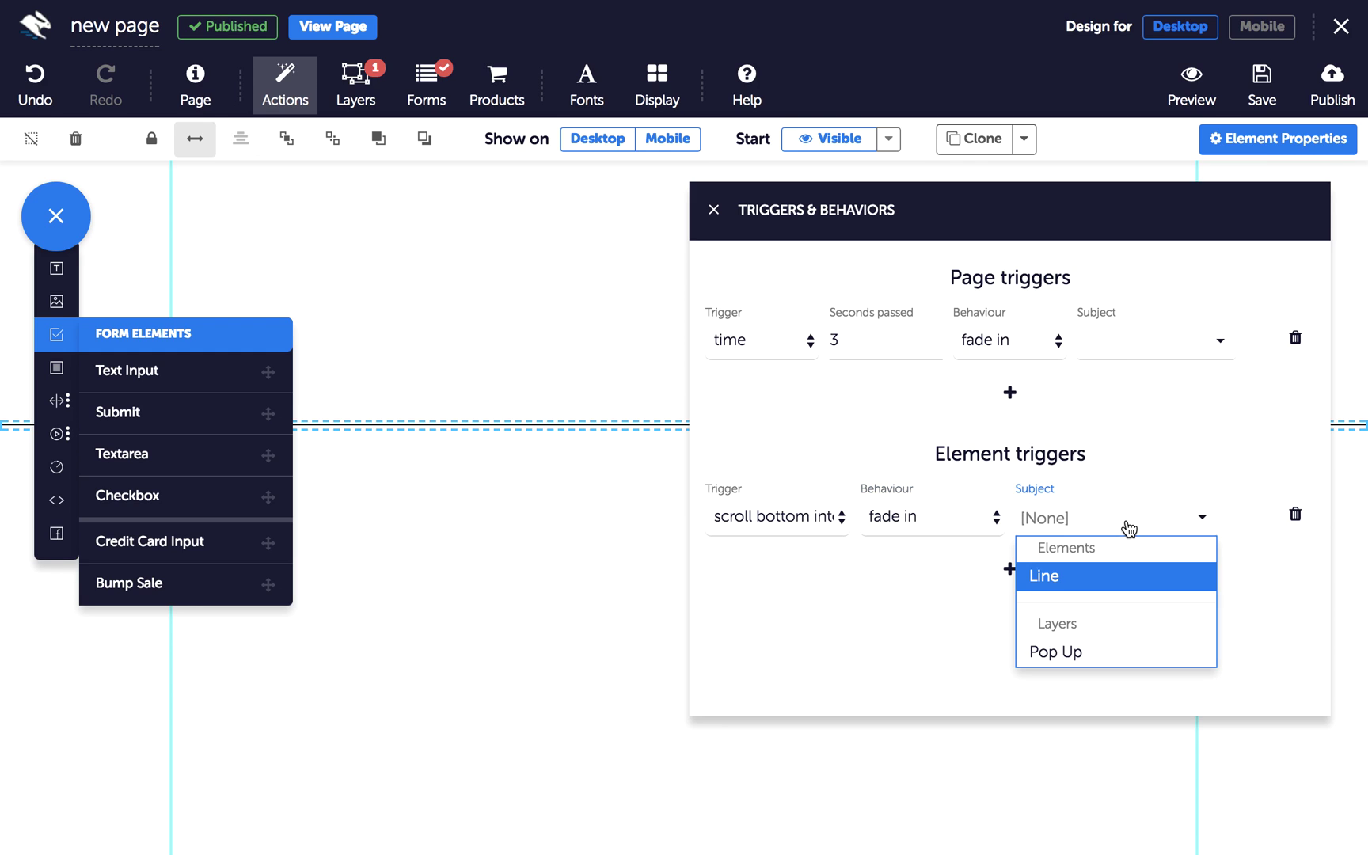
{"action": "left_click", "coordinate": [1085, 655]}
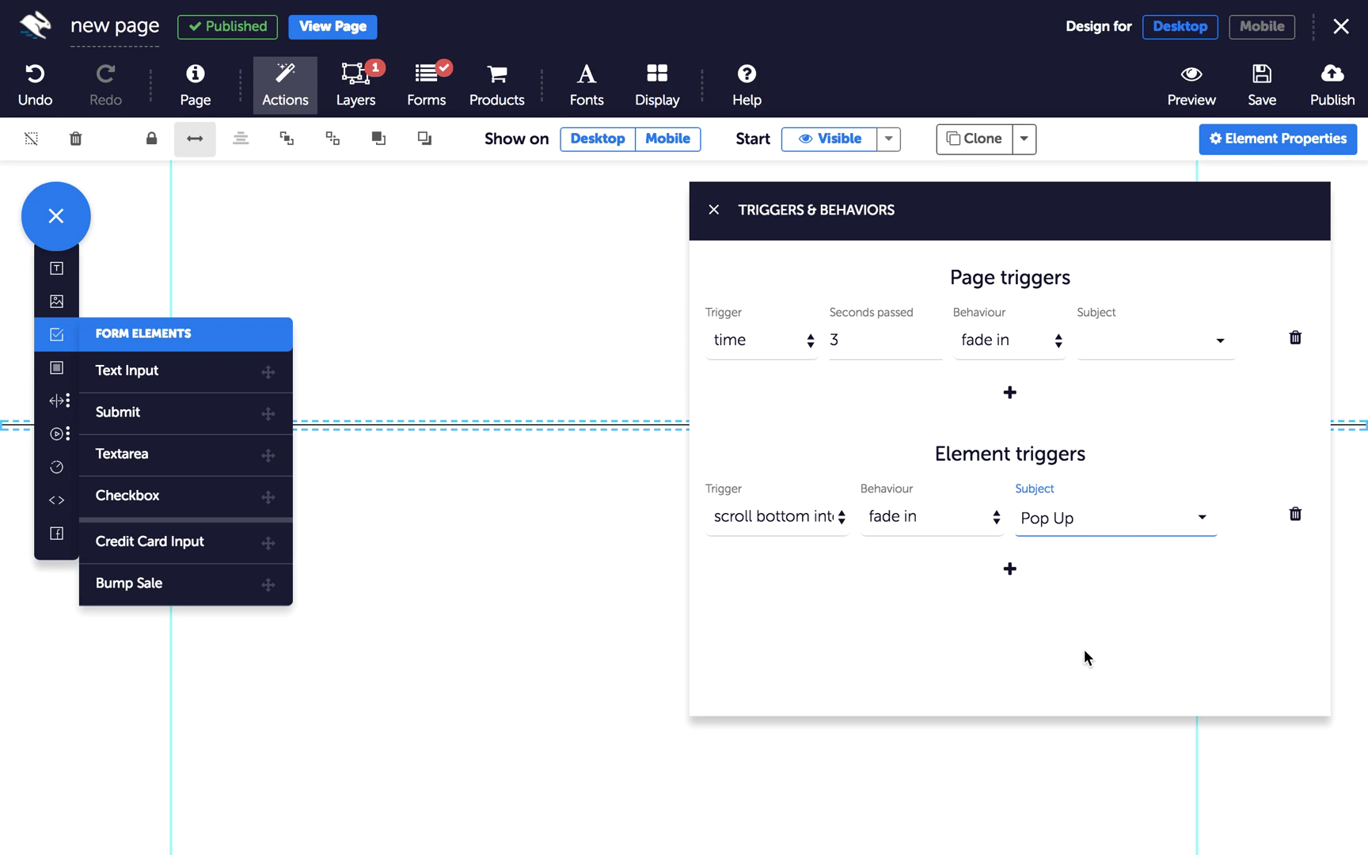
- Save the landing page and open its preview to check the pop up
{"action": "left_click", "coordinate": [1263, 83]}
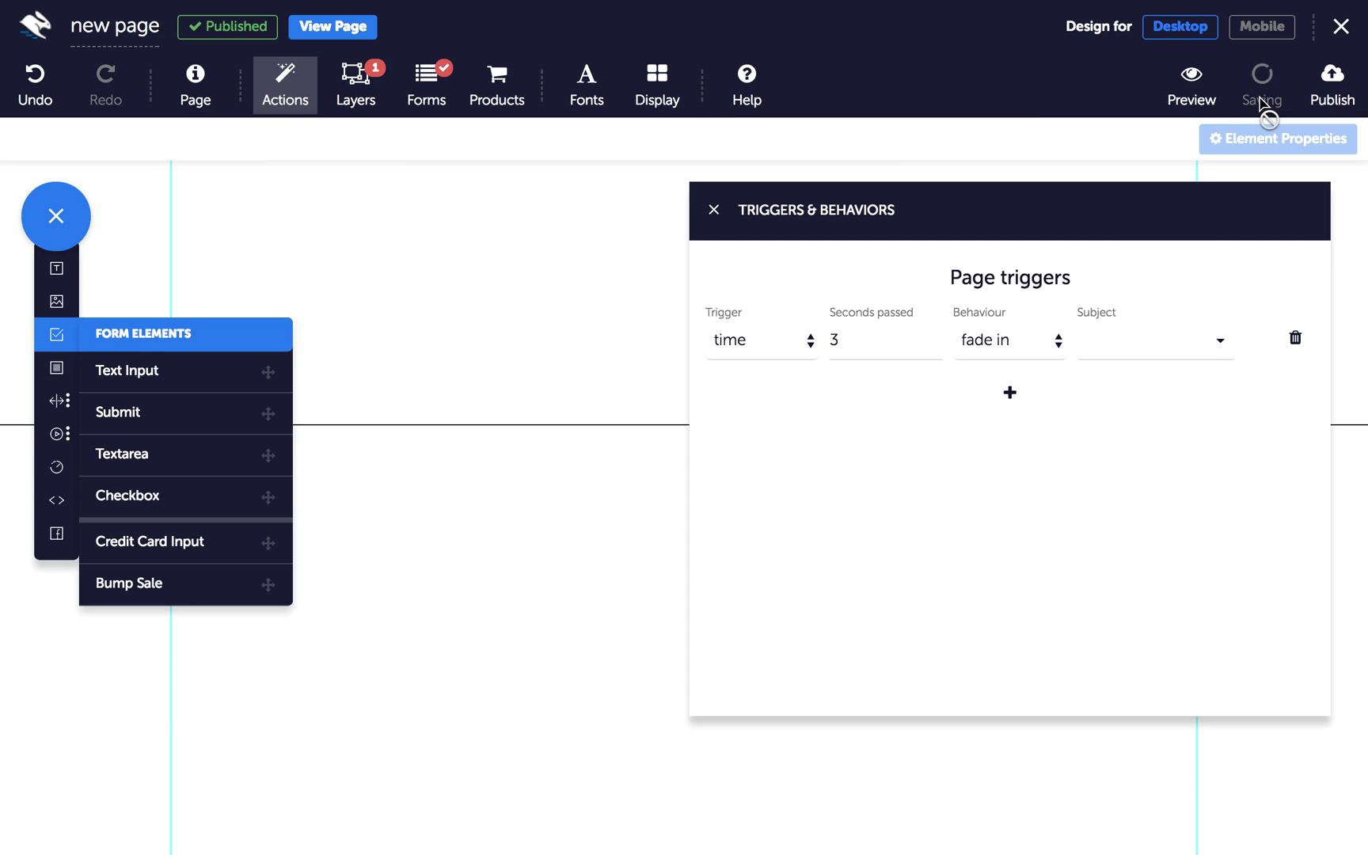
{"action": "left_click", "coordinate": [1192, 83]}
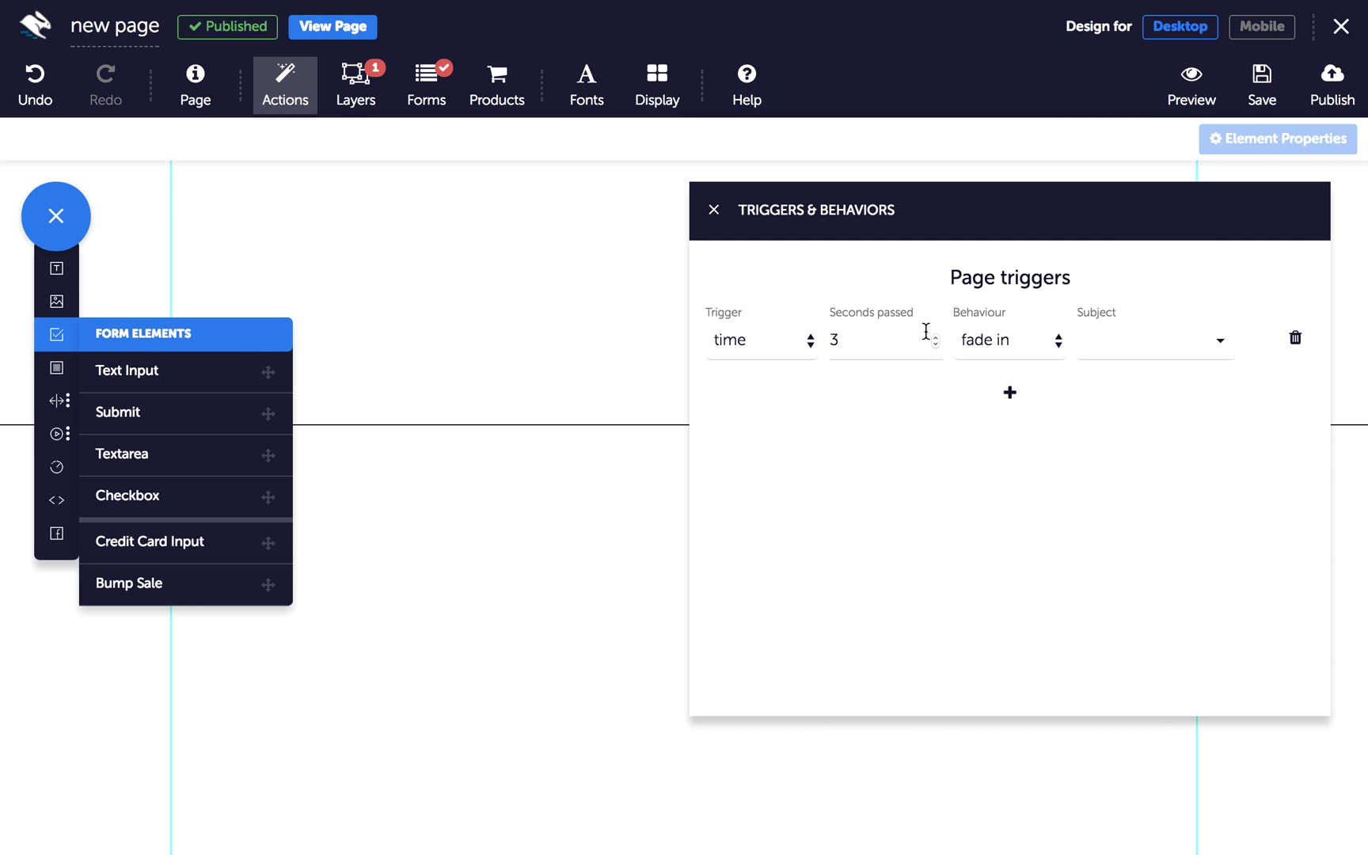